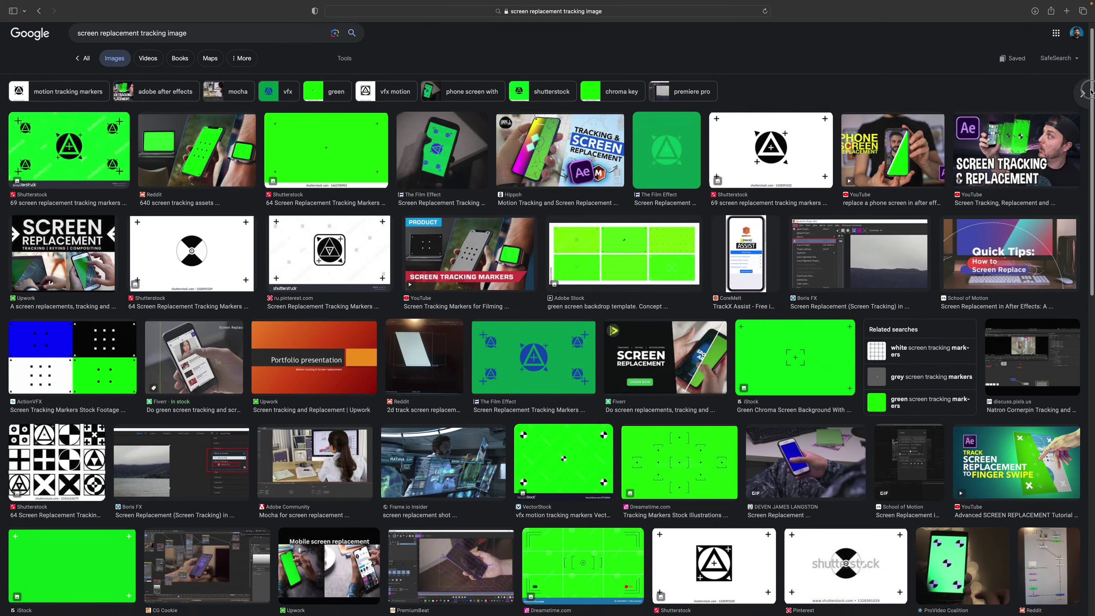
# Browse the image results for screen replacement tracking markers and open the white image with the circular black marker
pyautogui.moveTo(1089, 92); pyautogui.dragTo(1088, 148)
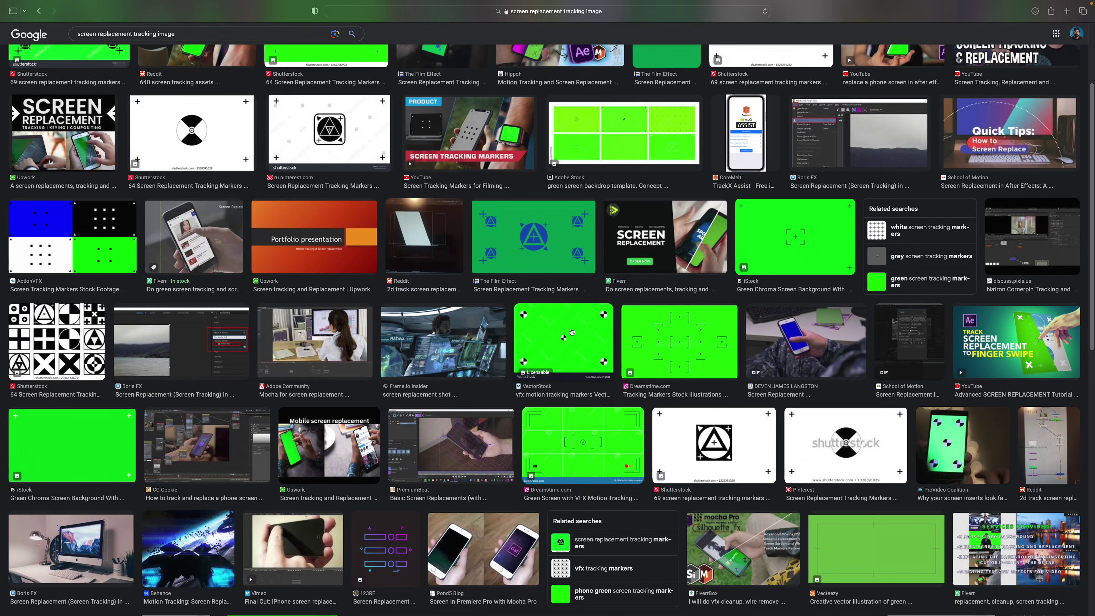
pyautogui.click(830, 445)
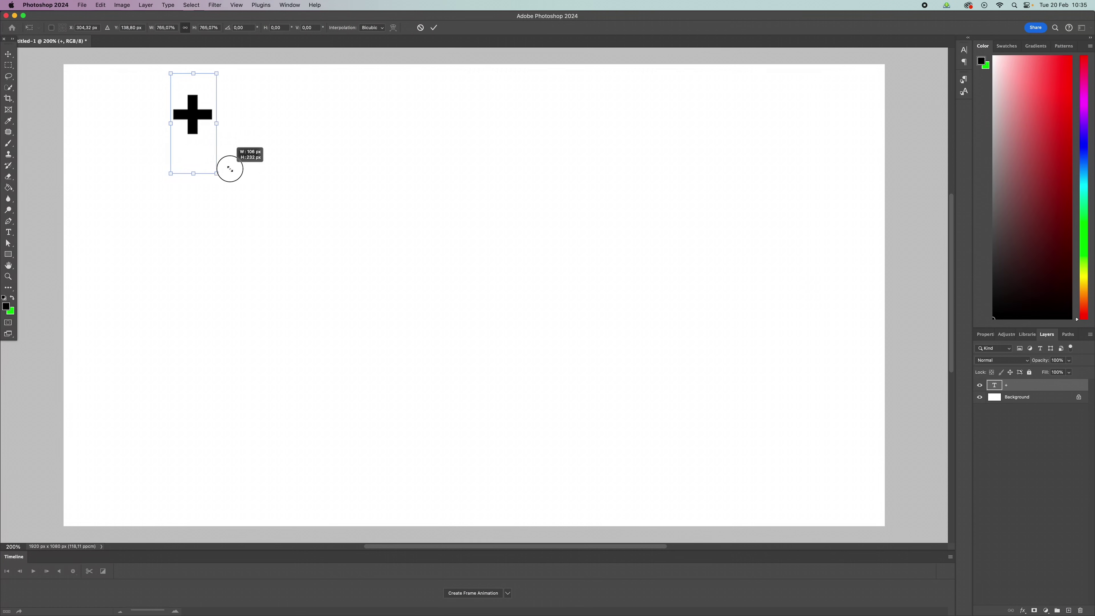
# In Photoshop, apply the plus sign's enlargement and place a plus marker near the canvas's upper-right corner
pyautogui.press('Return')
pyautogui.moveTo(132, 128); pyautogui.dragTo(816, 130)
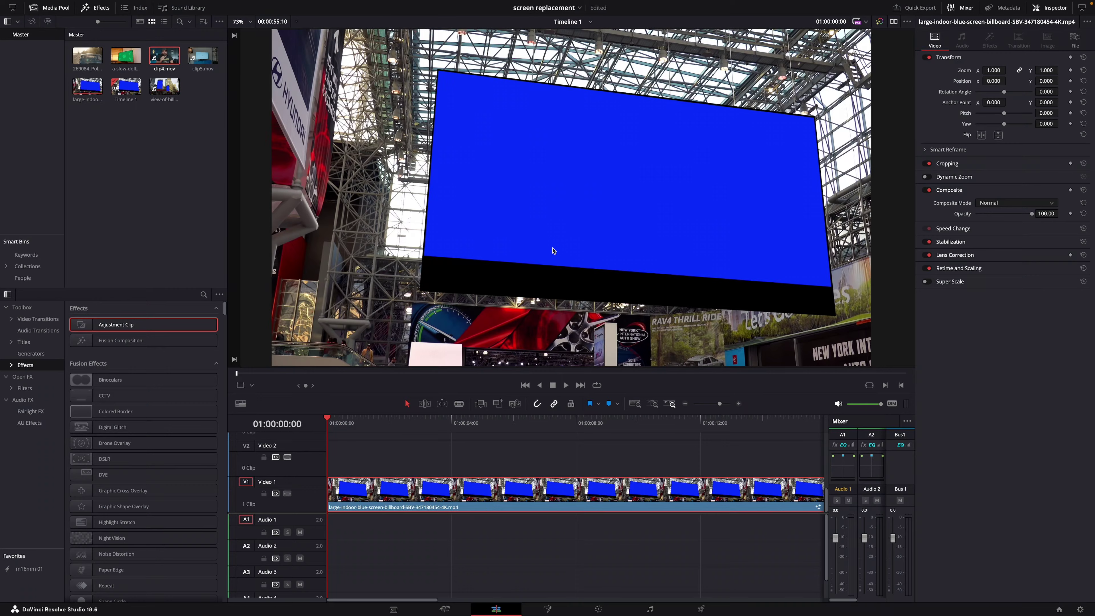
# In DaVinci Resolve's Fusion page, add a Merge node after MediaIn1 and connect clip4.mov as its foreground
pyautogui.click(545, 608)
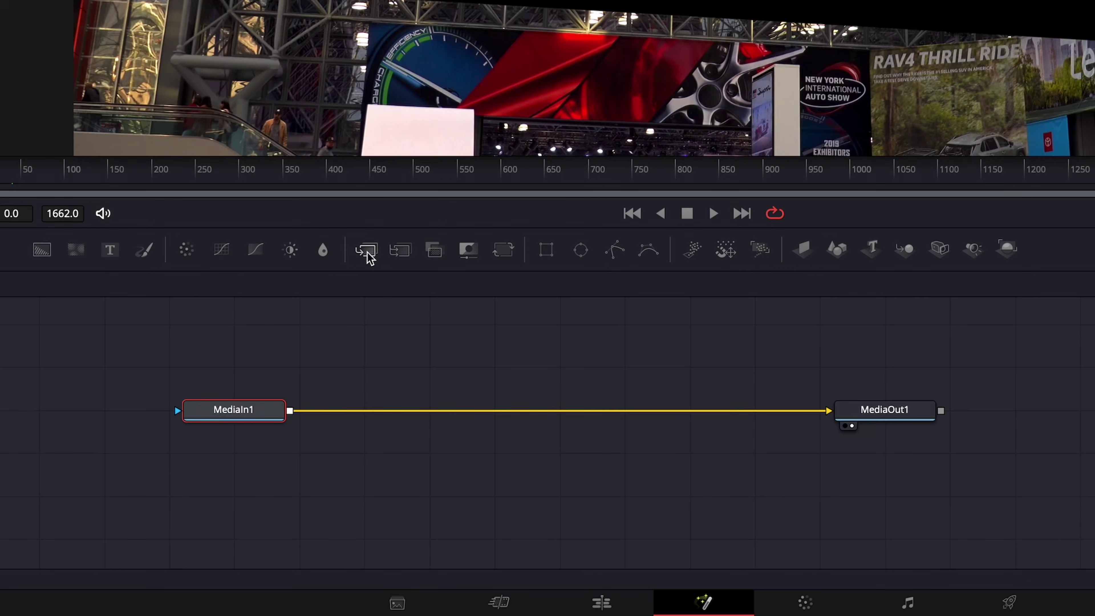
pyautogui.click(367, 251)
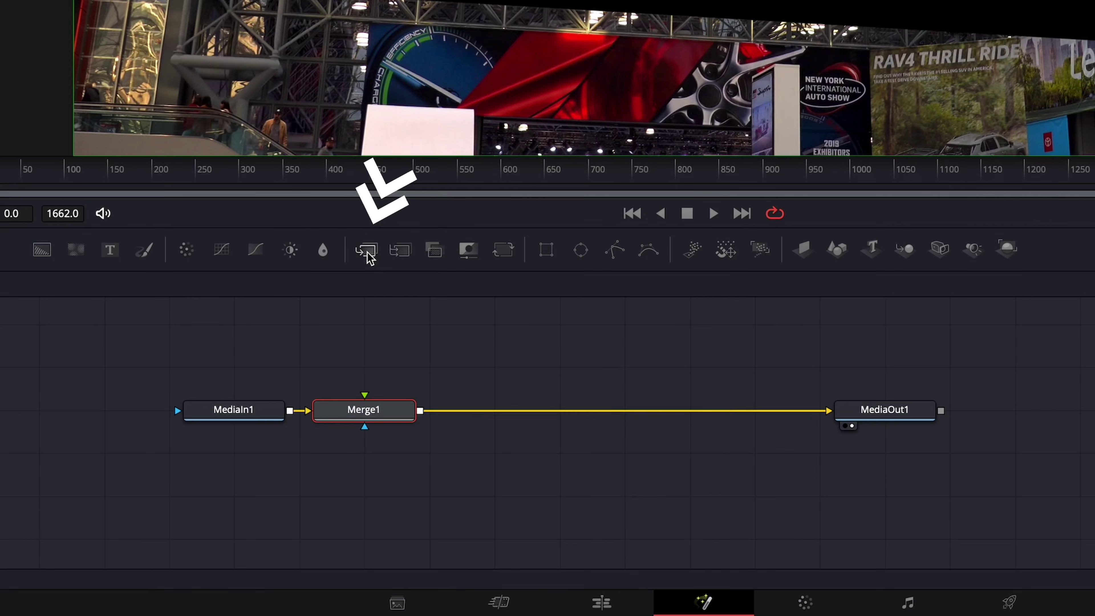
pyautogui.moveTo(379, 413); pyautogui.dragTo(509, 406)
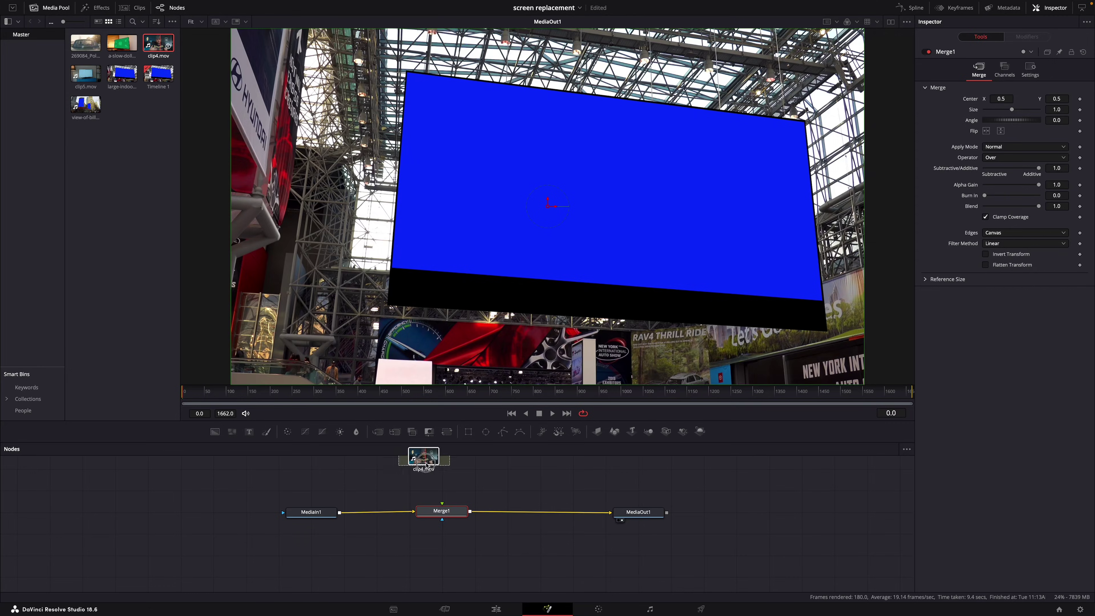
pyautogui.moveTo(437, 476); pyautogui.dragTo(443, 514)
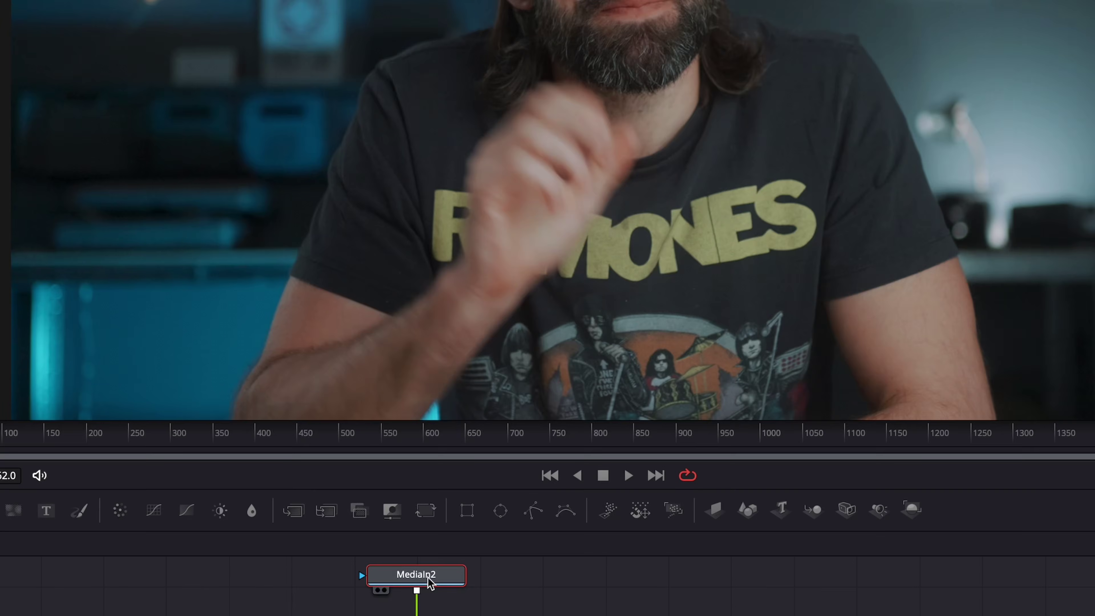
# Insert a Corner Positioner node between MediaIn2 and the Merge node
pyautogui.hotkey('shift', 'space')
pyautogui.write('corner')
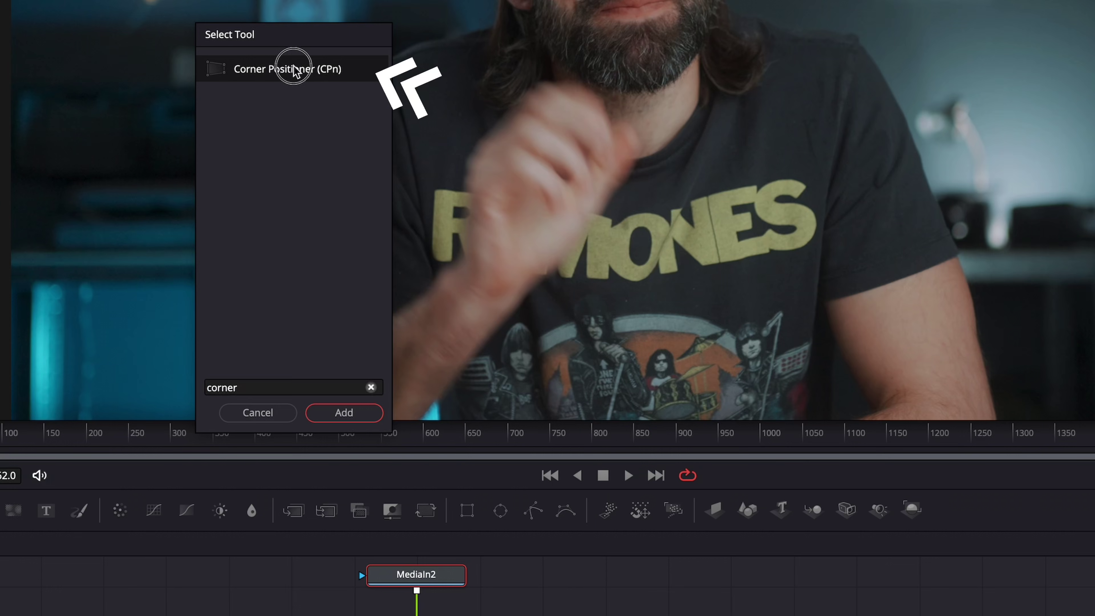
pyautogui.click(340, 413)
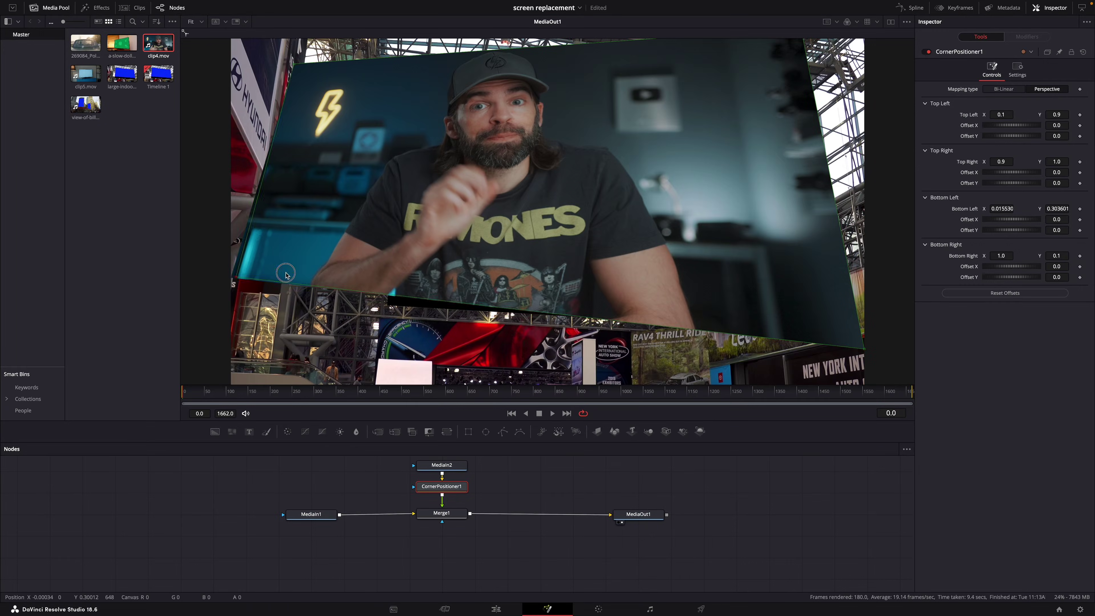
# Fit the four corners of the foreground clip to the corners of the blue-screen billboard
pyautogui.moveTo(286, 274); pyautogui.dragTo(388, 304)
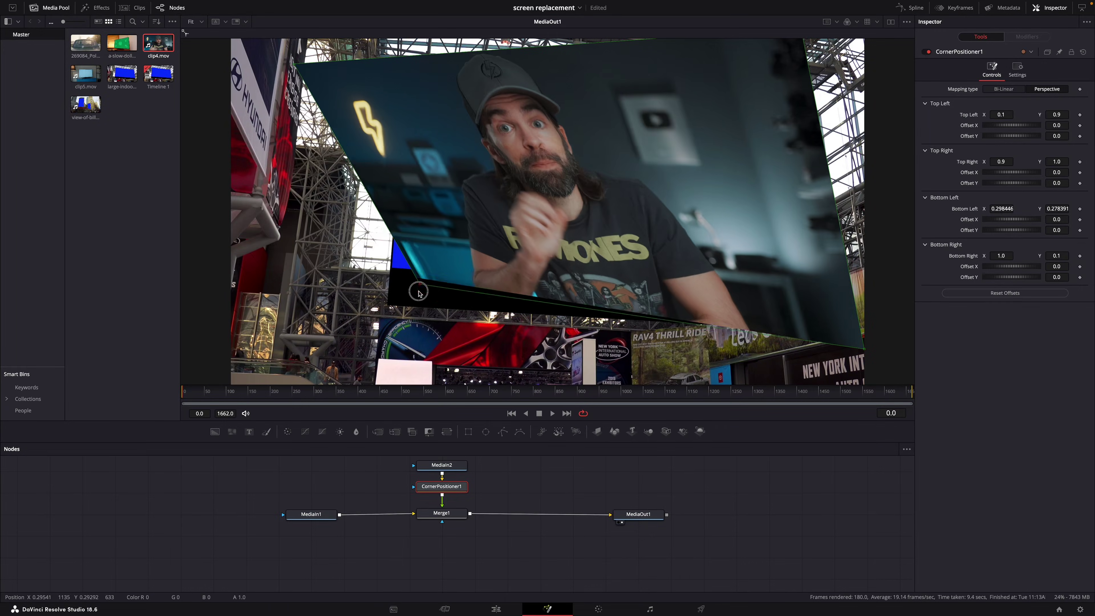
pyautogui.moveTo(294, 63); pyautogui.dragTo(405, 71)
pyautogui.moveTo(863, 347); pyautogui.dragTo(822, 303)
pyautogui.moveTo(801, 40); pyautogui.dragTo(805, 141)
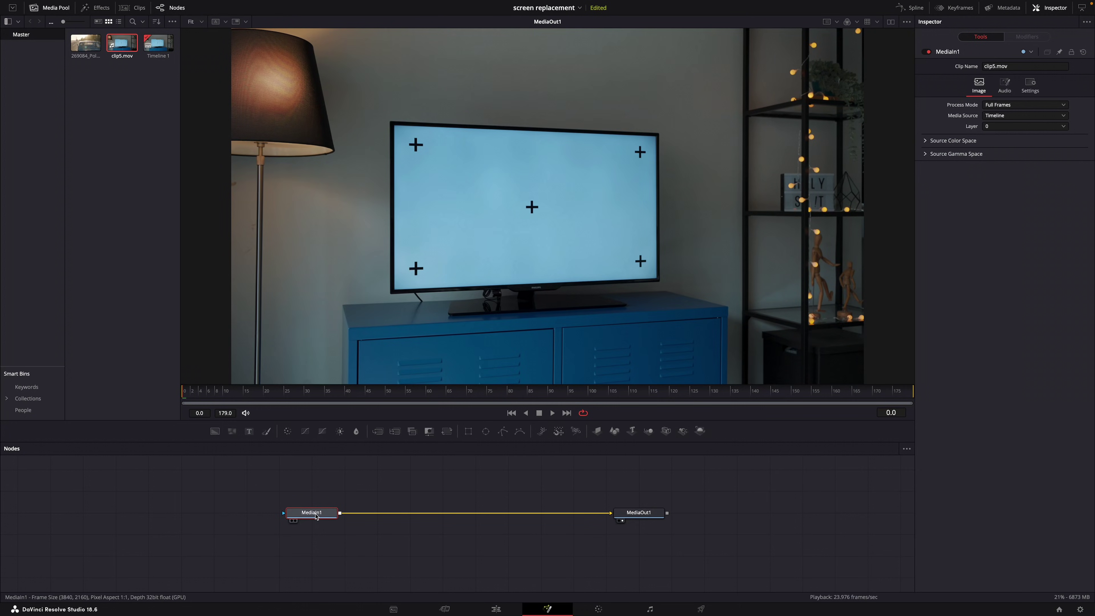
# Add a Planar Tracker node after MediaIn1 and track the TV screen forward from frame 0 to the clip's end
pyautogui.hotkey('shift', 'space')
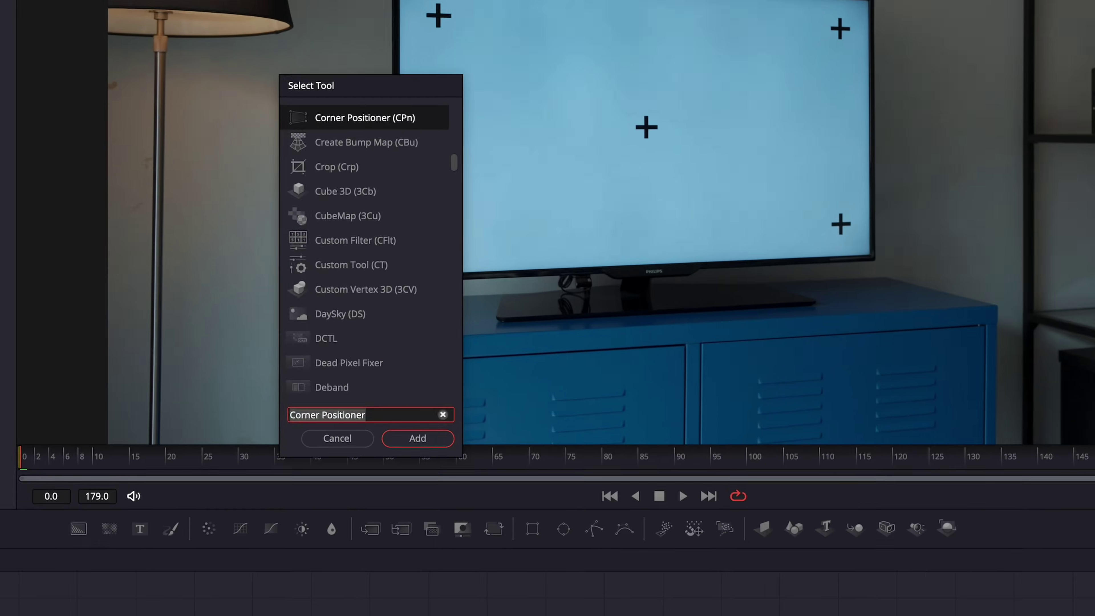
pyautogui.write('plan')
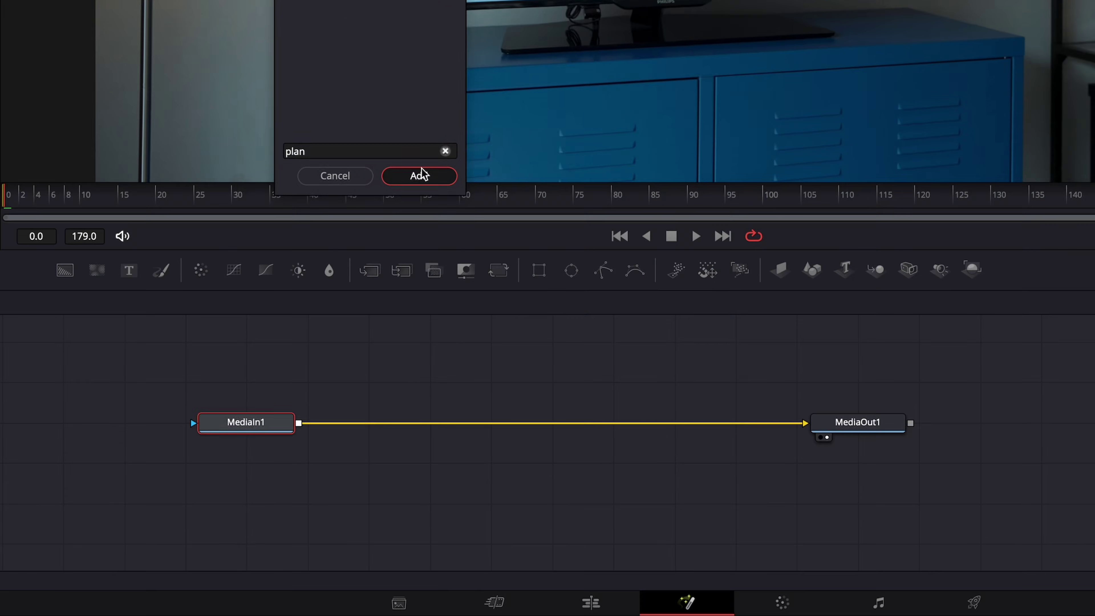
pyautogui.click(420, 444)
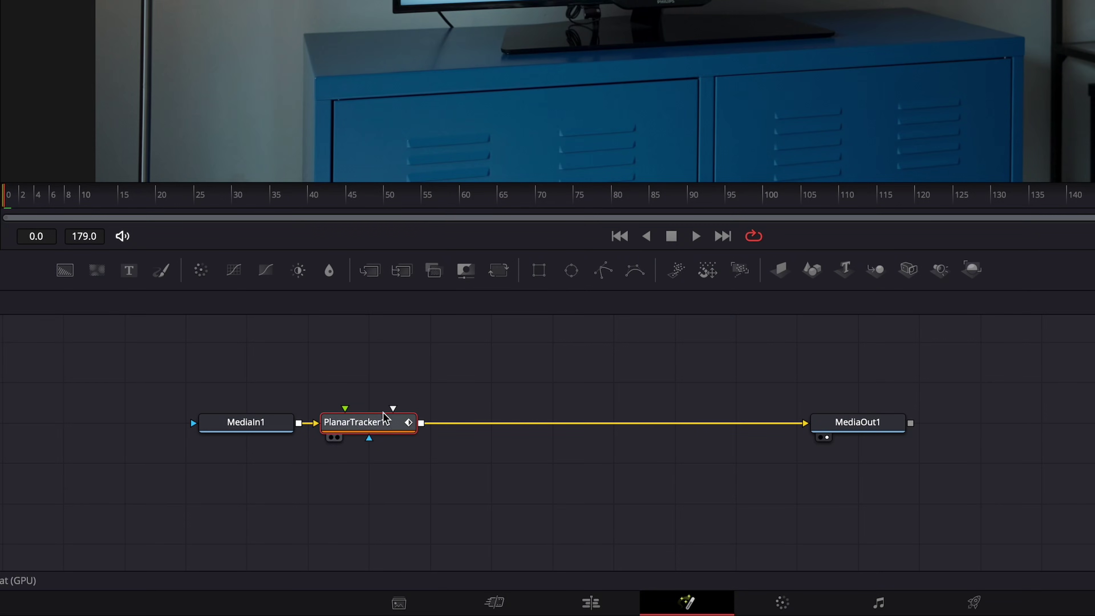
pyautogui.moveTo(390, 422); pyautogui.dragTo(485, 422)
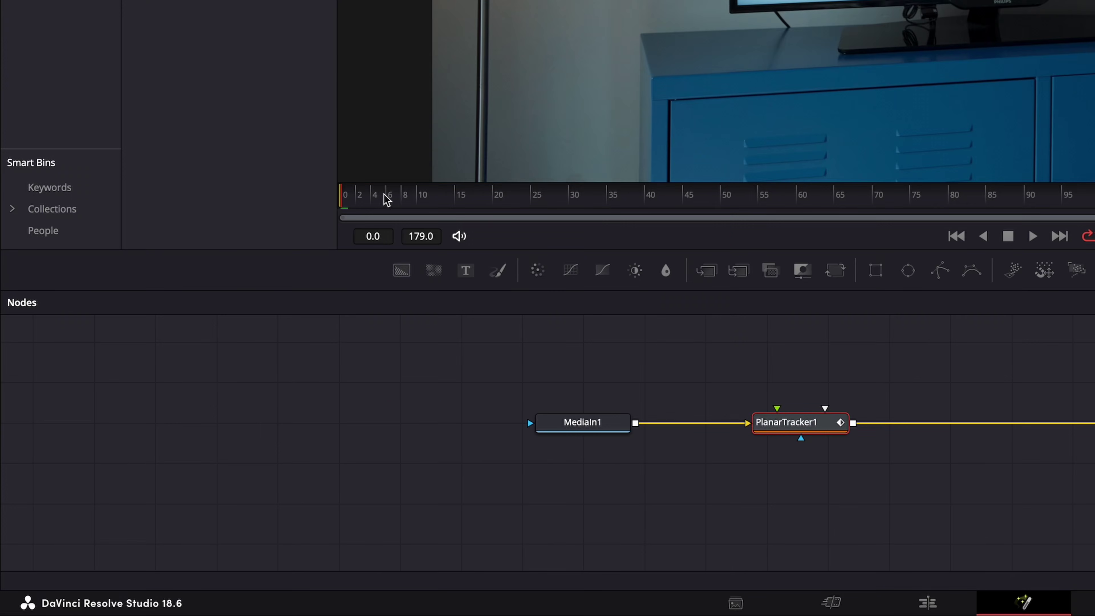
pyautogui.moveTo(406, 197); pyautogui.dragTo(341, 197)
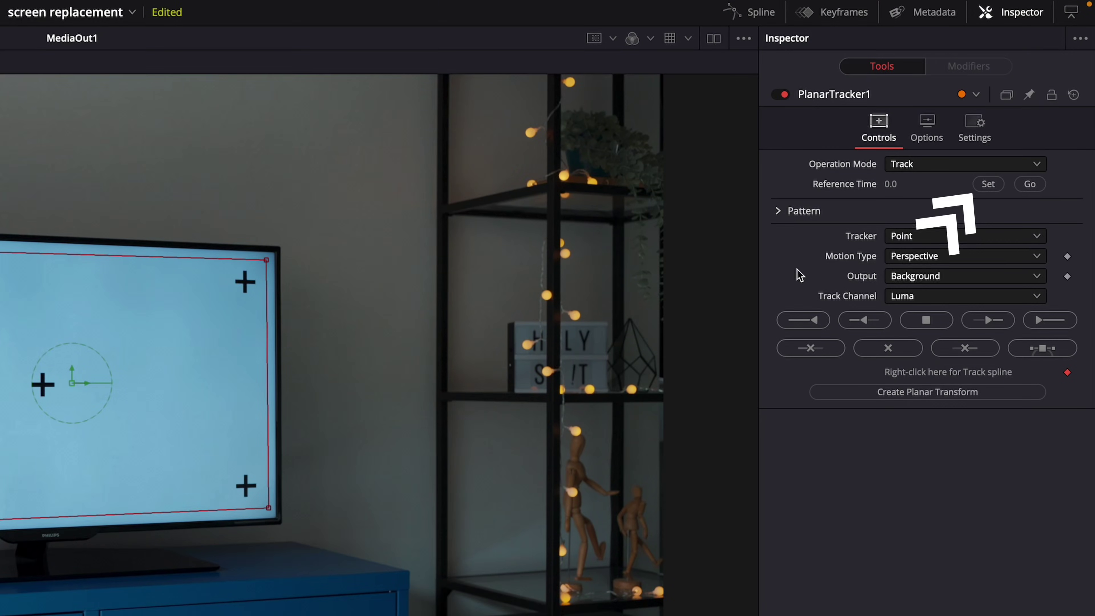
pyautogui.click(1036, 318)
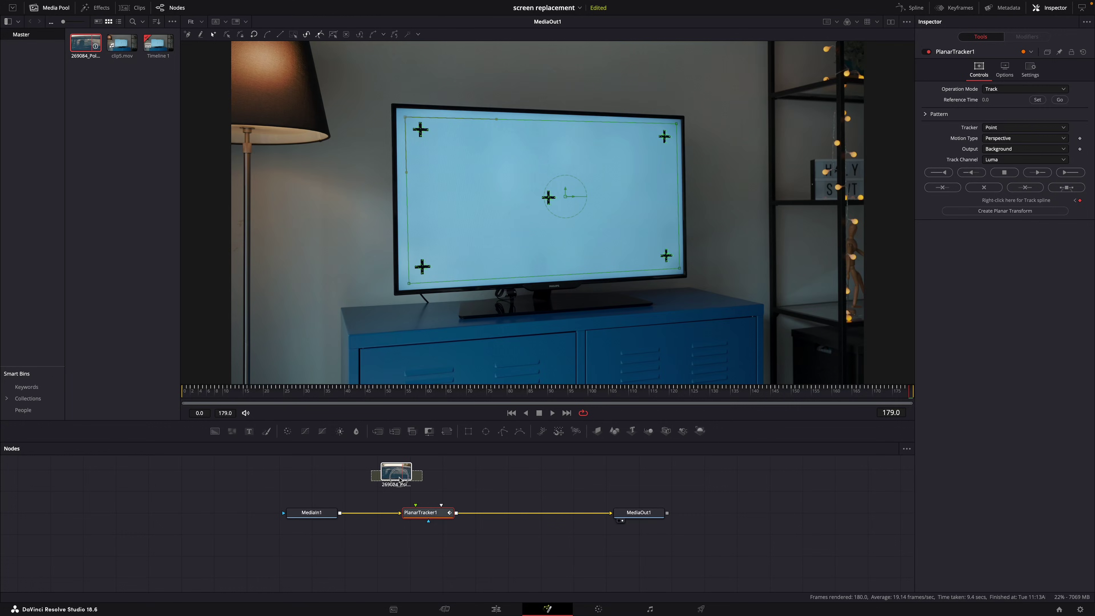
# Add the car clip to the node graph above PlanarTracker1 and connect it as the tracker's foreground
pyautogui.moveTo(426, 474); pyautogui.dragTo(413, 508)
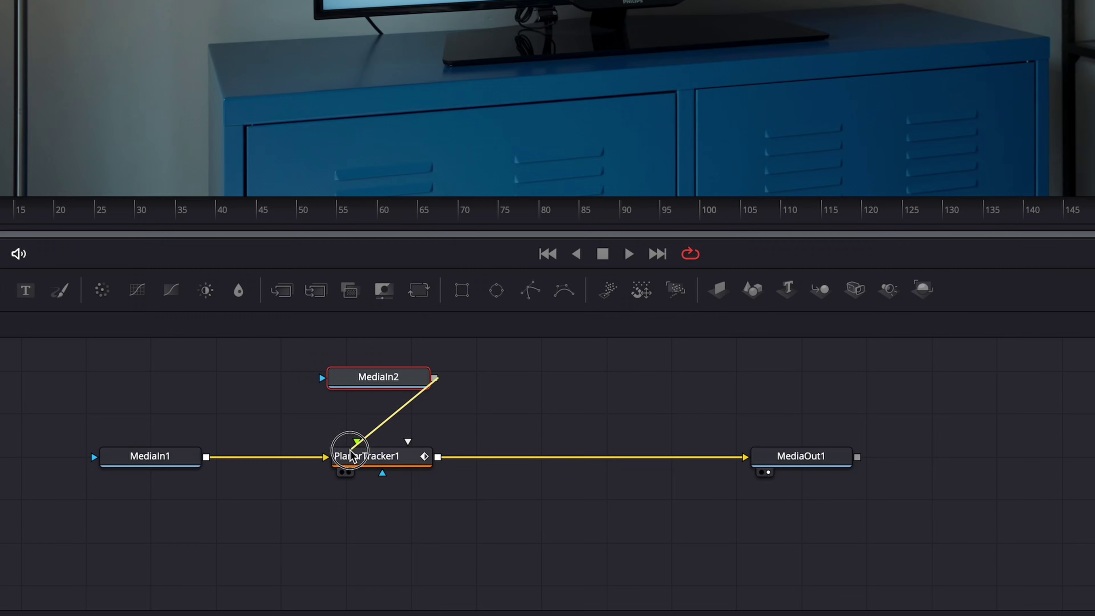
pyautogui.moveTo(395, 380); pyautogui.dragTo(373, 364)
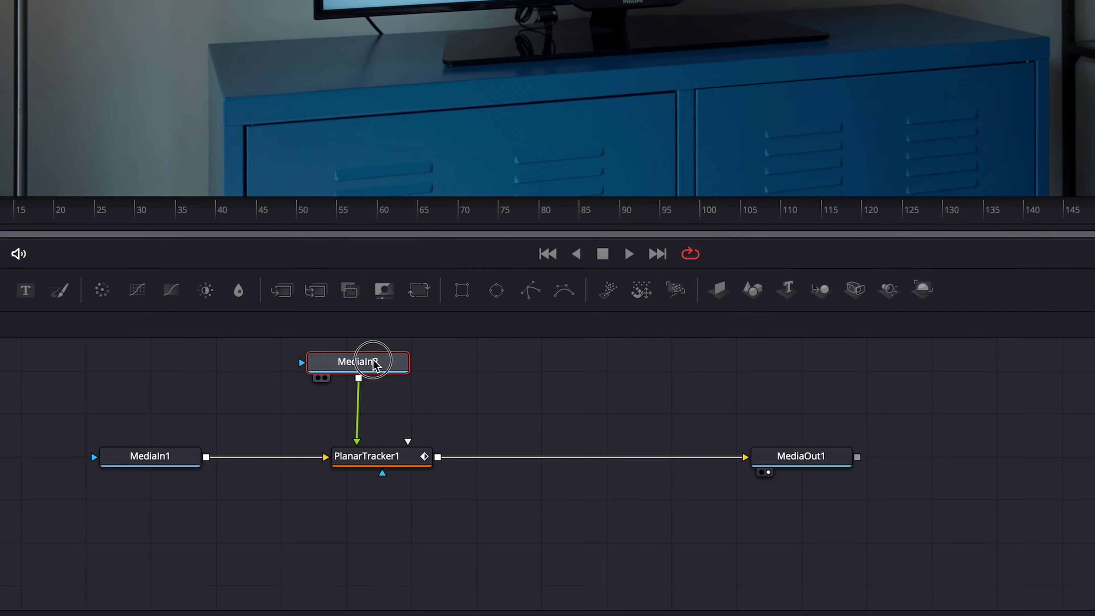
# Set PlanarTracker1's operation mode to Corner Pin and fit the car clip's corners to the TV screen
pyautogui.moveTo(374, 455)
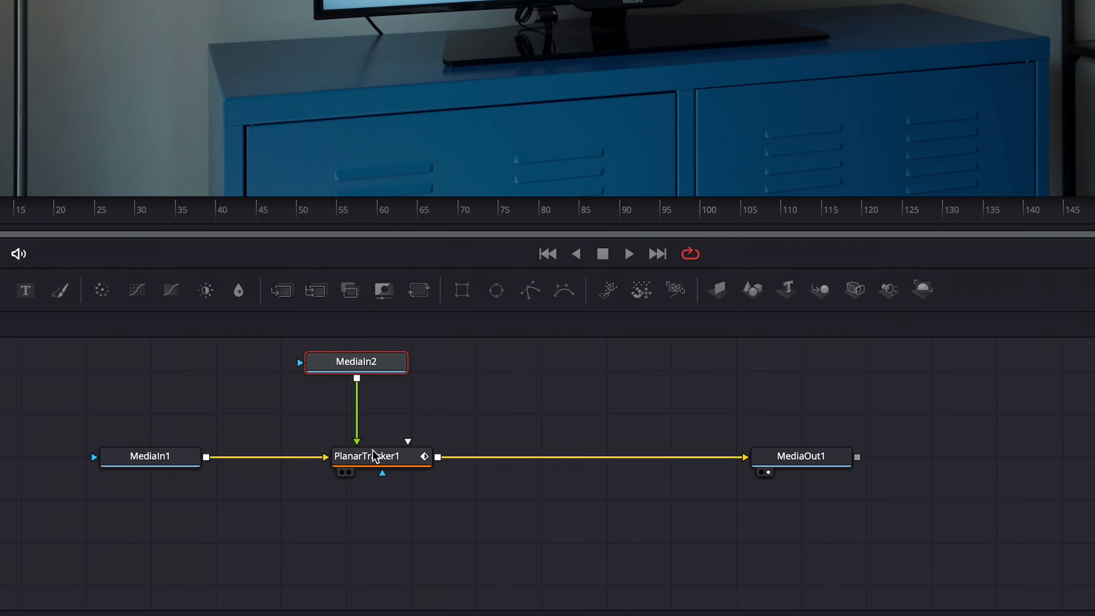
pyautogui.click(372, 464)
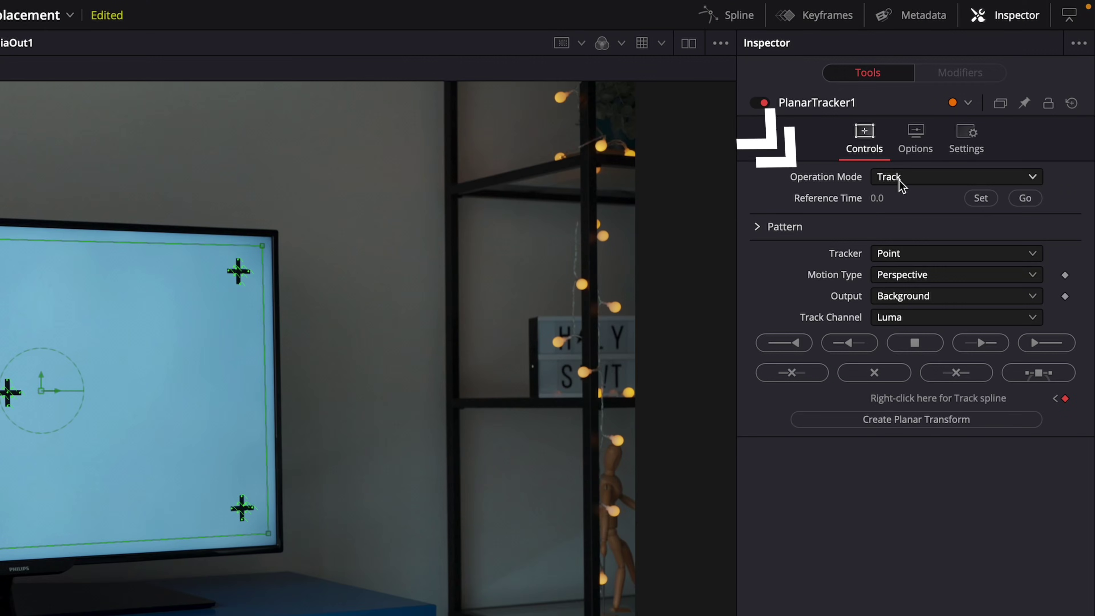
pyautogui.click(902, 178)
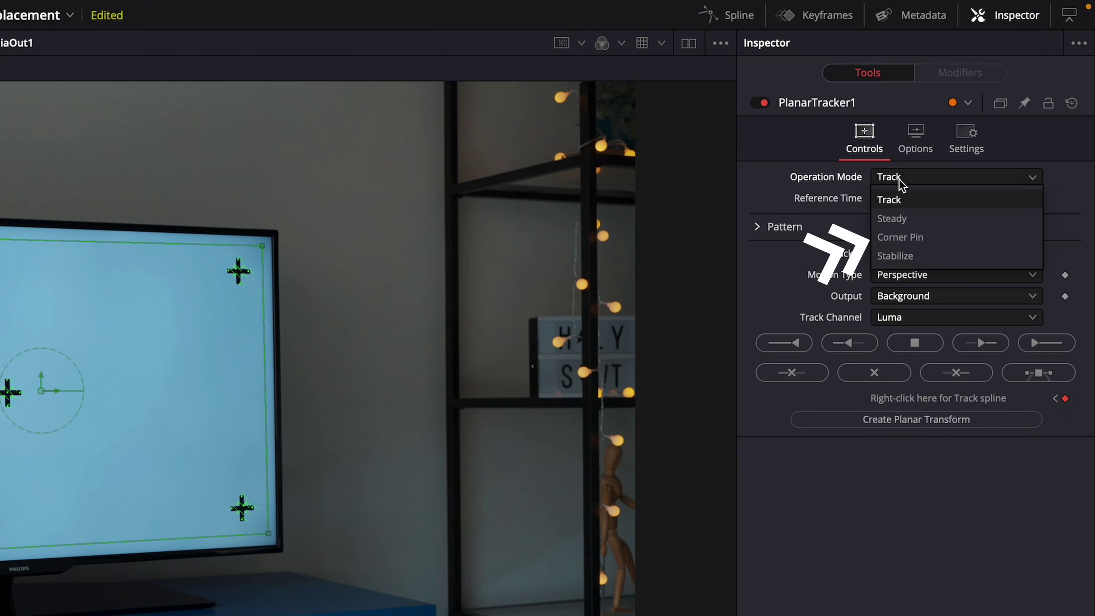
pyautogui.click(904, 238)
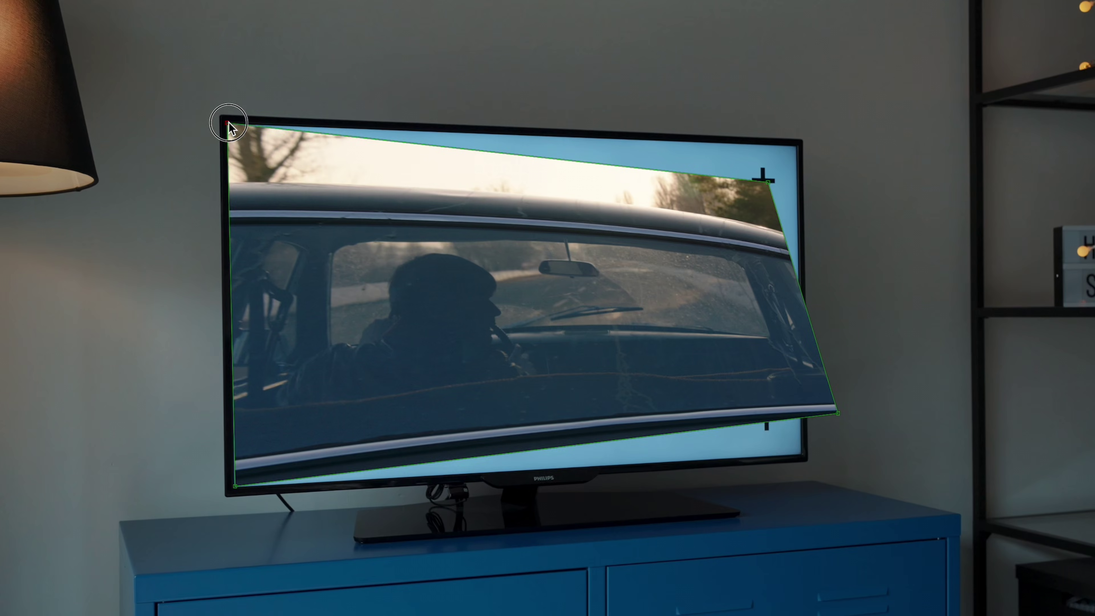
pyautogui.moveTo(831, 416); pyautogui.dragTo(804, 451)
pyautogui.moveTo(770, 172); pyautogui.dragTo(798, 150)
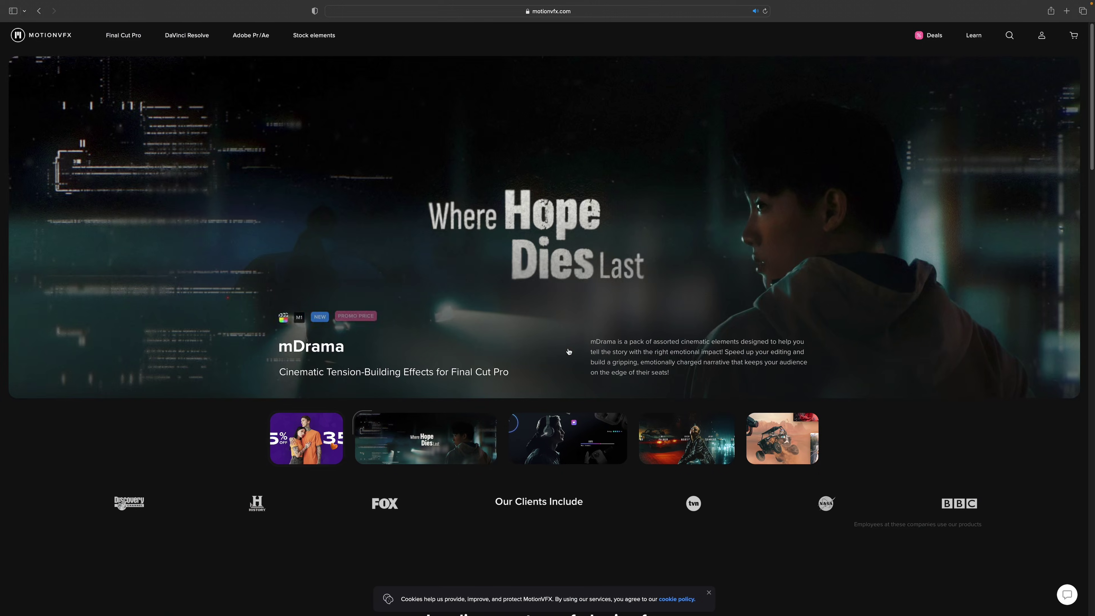
# In the browser, look through MotionVFX's DaVinci Resolve products and the mStyle Cinematic and mReview pages
pyautogui.click(568, 463)
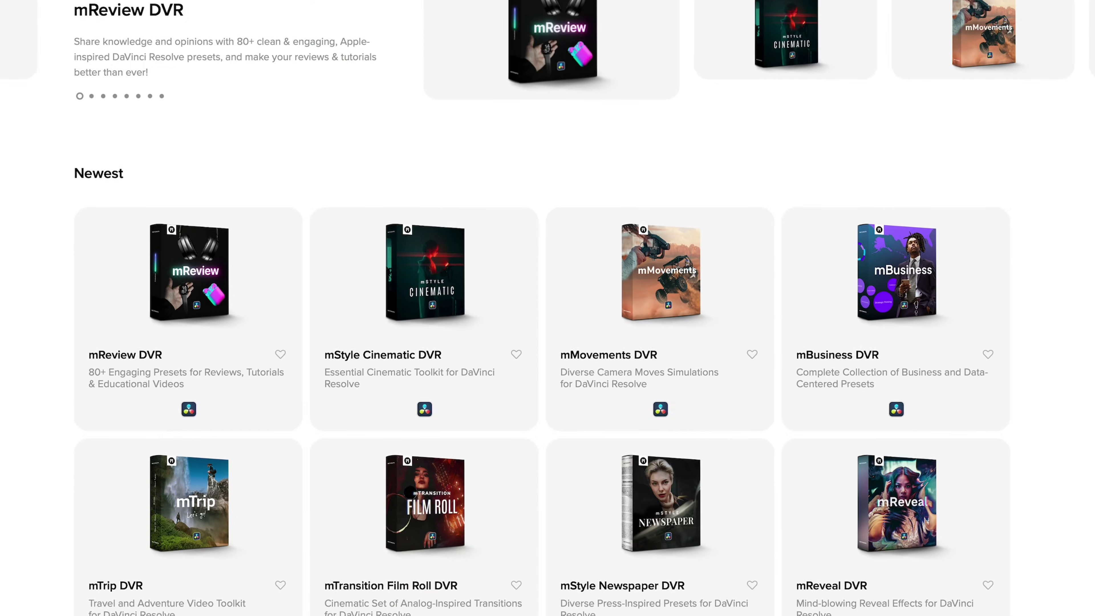
pyautogui.scroll(-3, 548, 308)
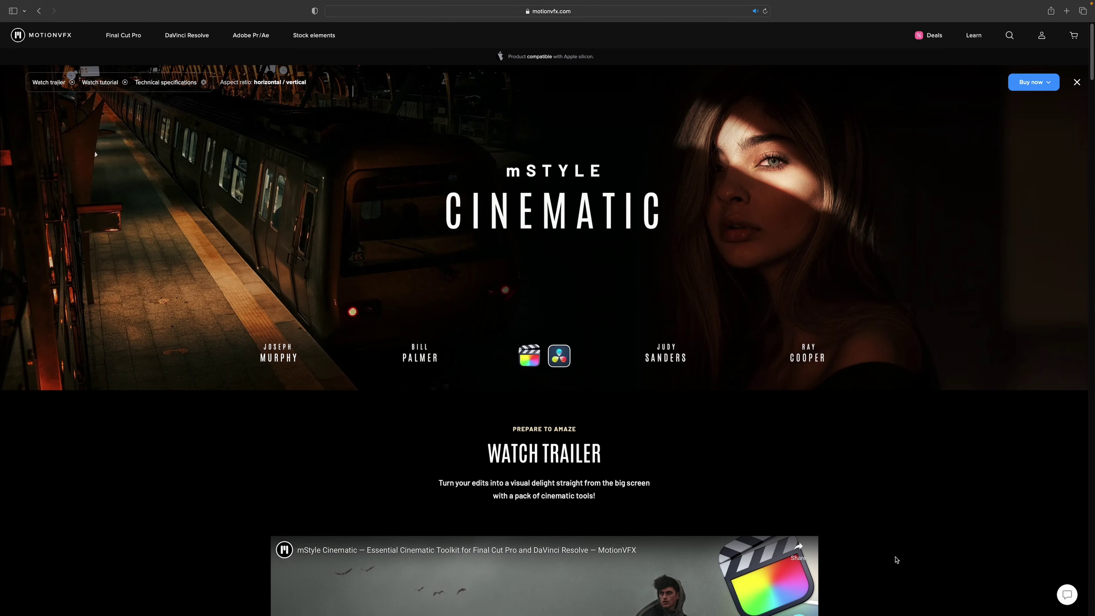
pyautogui.scroll(-5, 904, 560)
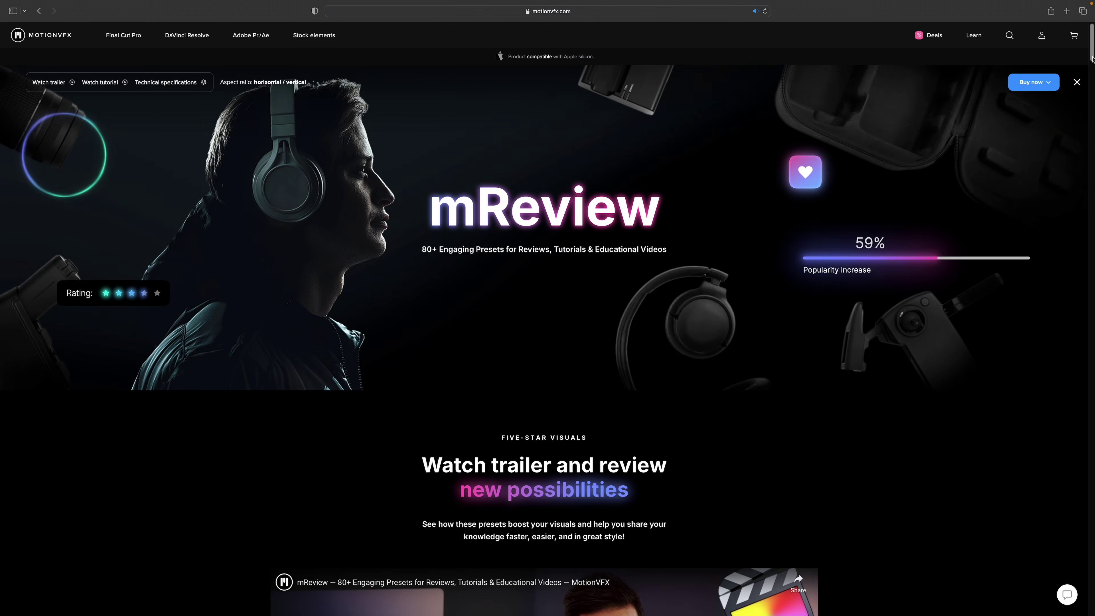
pyautogui.scroll(-10, 1014, 208)
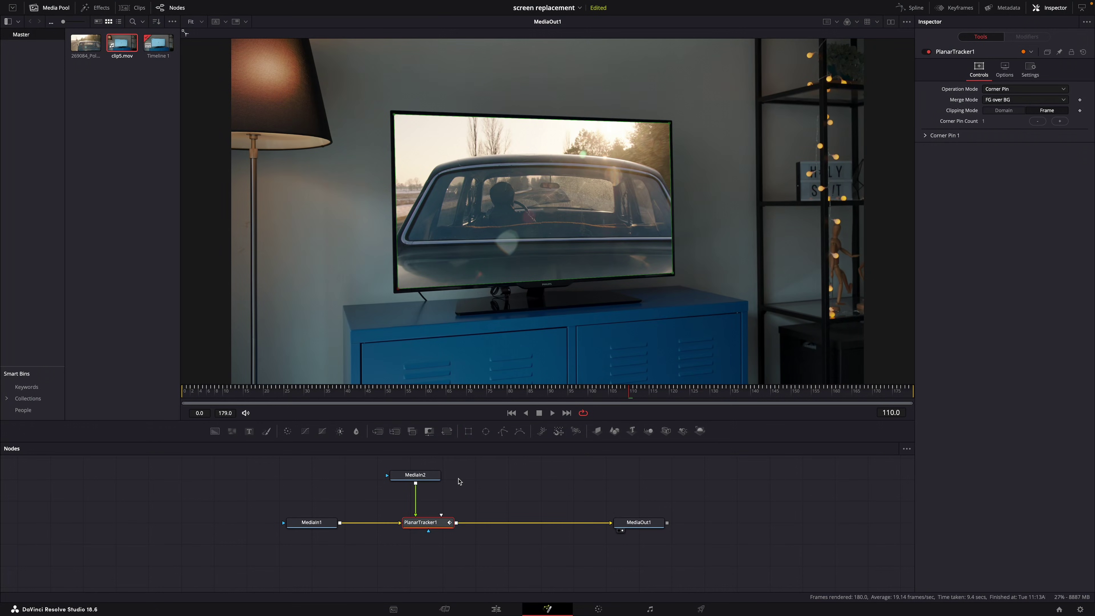
# Back in DaVinci Resolve, add a Blur node after MediaIn2 and adjust its blur size to a slight softening
pyautogui.click(421, 478)
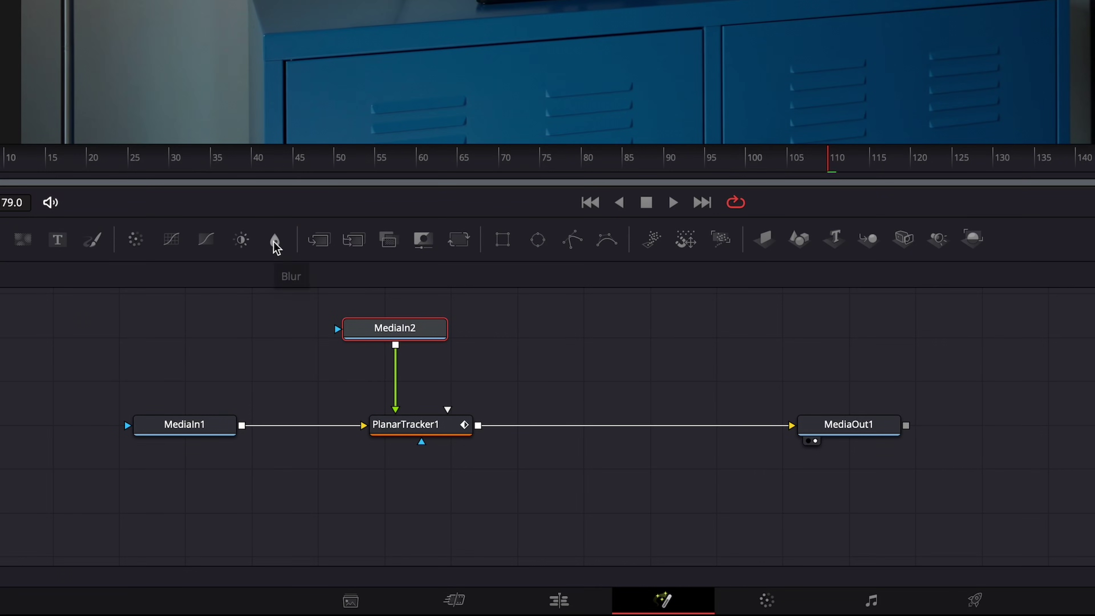
pyautogui.click(274, 240)
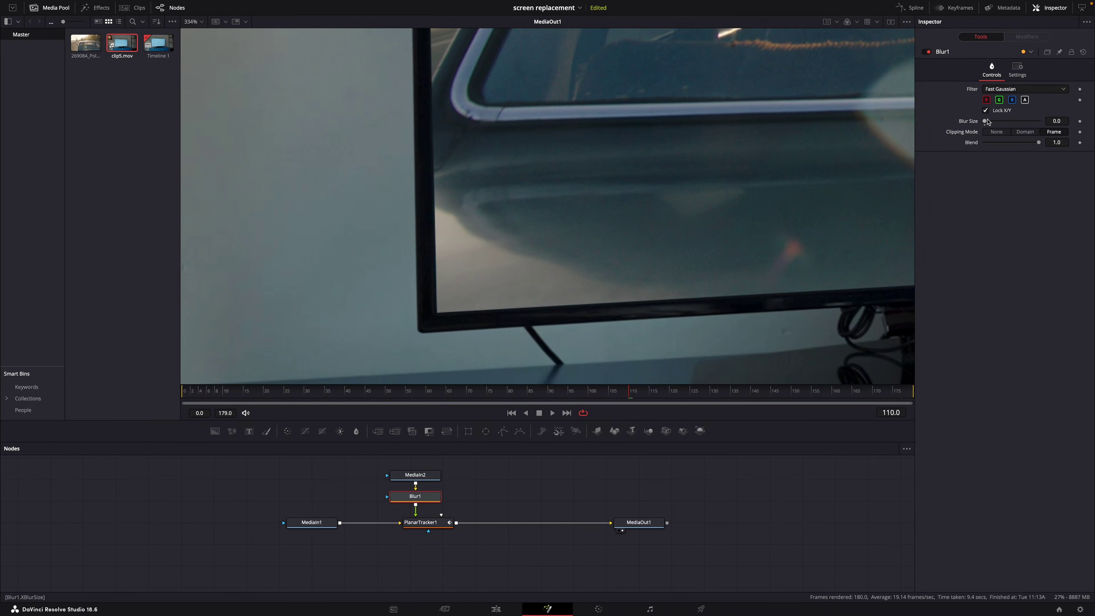
pyautogui.moveTo(988, 122); pyautogui.dragTo(995, 122)
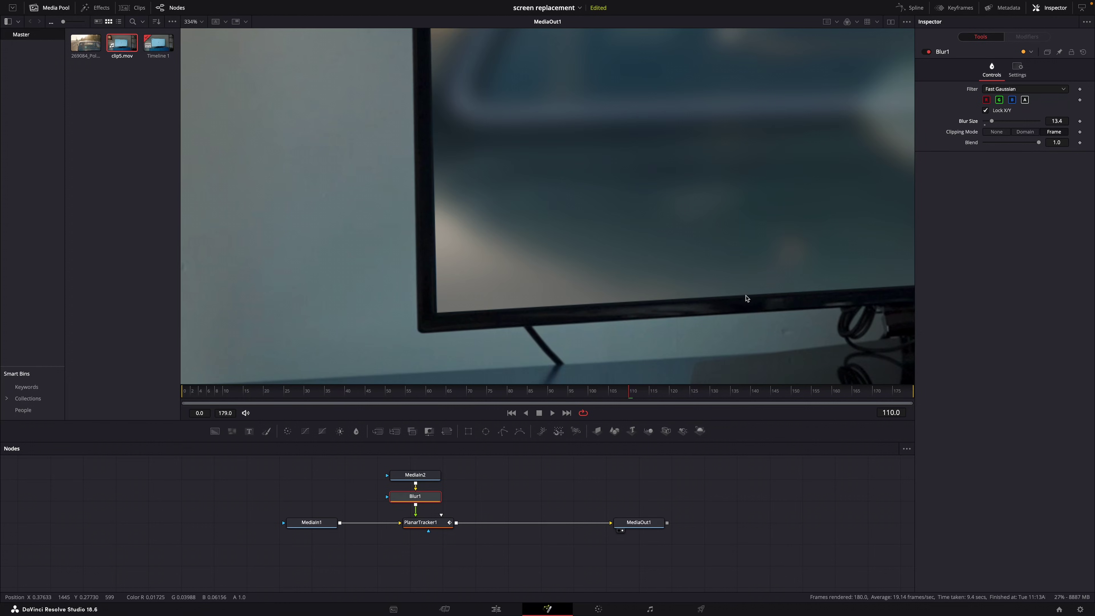
pyautogui.moveTo(992, 123); pyautogui.dragTo(988, 123)
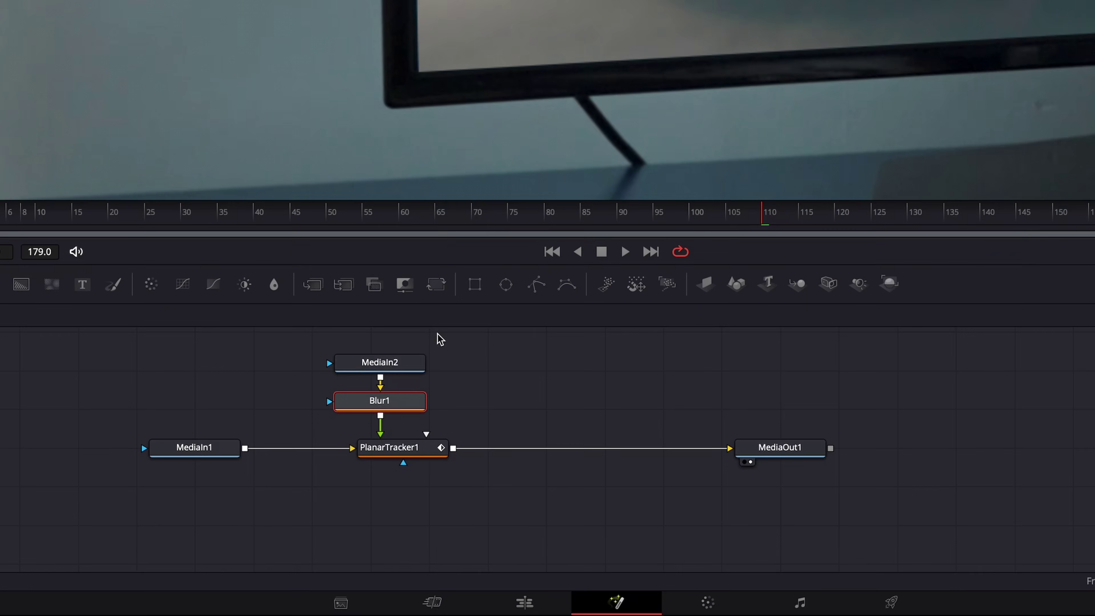
# Insert a Transform node between MediaIn2 and Blur1 and set its size to 0.994
pyautogui.moveTo(431, 473); pyautogui.dragTo(432, 459)
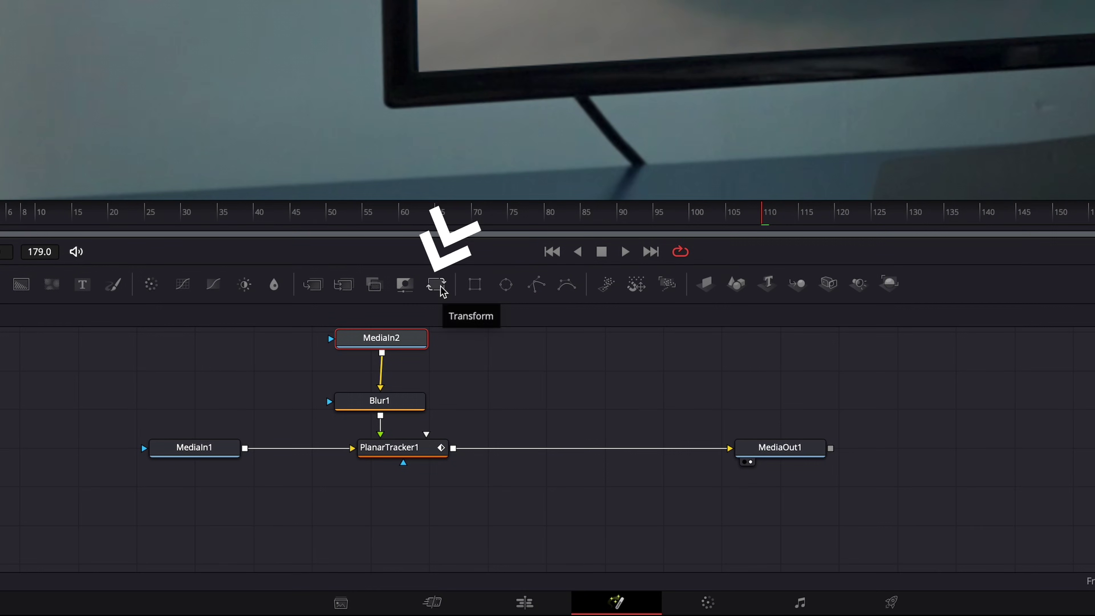
pyautogui.click(443, 291)
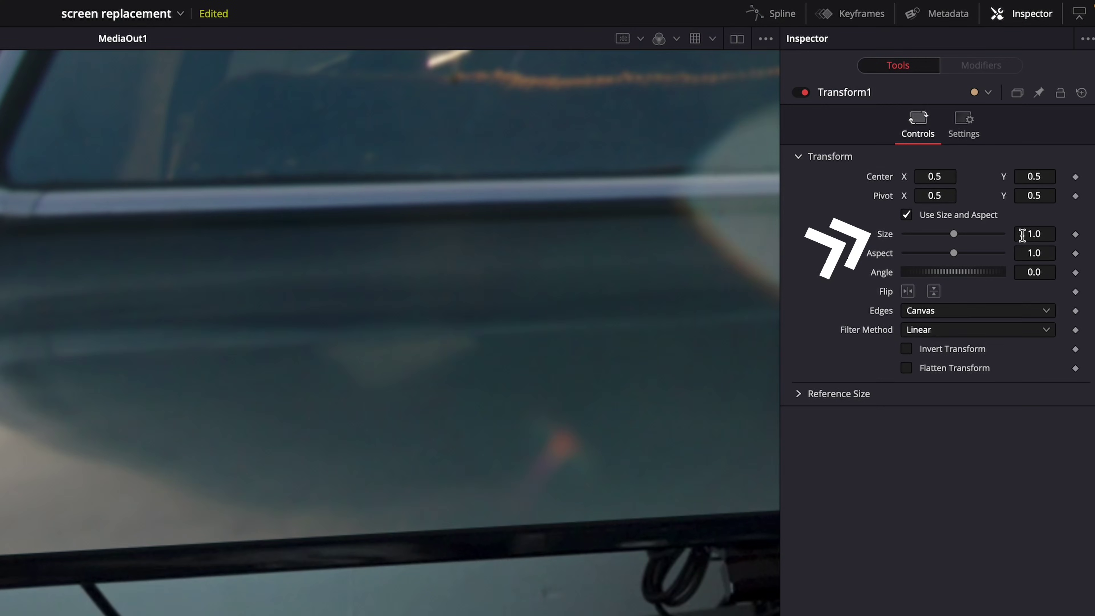
pyautogui.moveTo(1022, 235); pyautogui.dragTo(1033, 233)
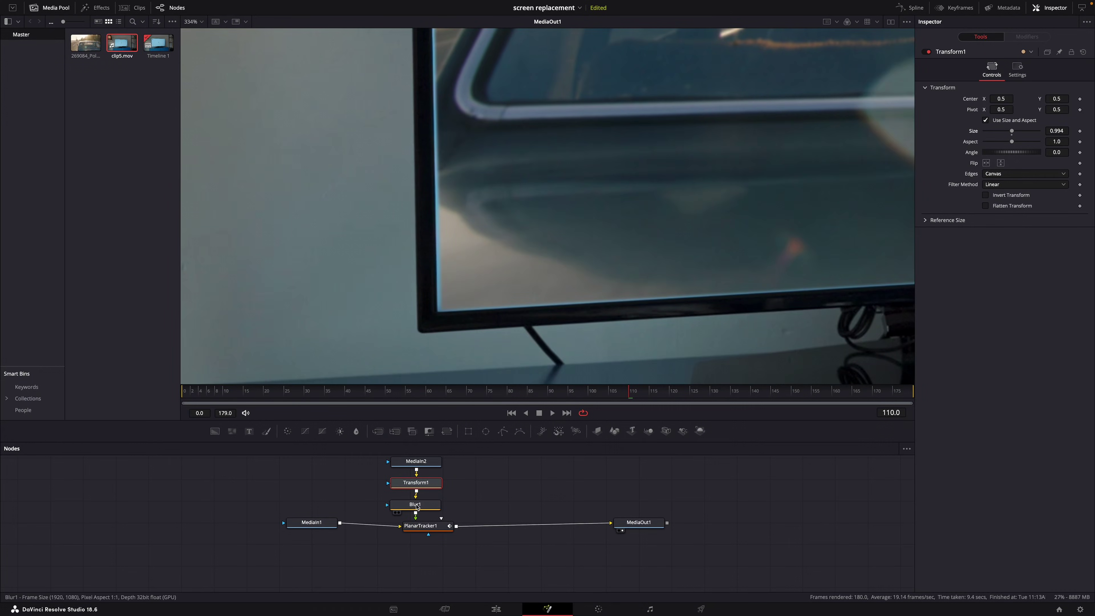
# Set Blur1's blur size to 1.0 and nudge PlanarTracker1's bottom-left corner pin to refine the fit at the TV frame
pyautogui.click(416, 507)
pyautogui.moveTo(986, 121); pyautogui.dragTo(986, 122)
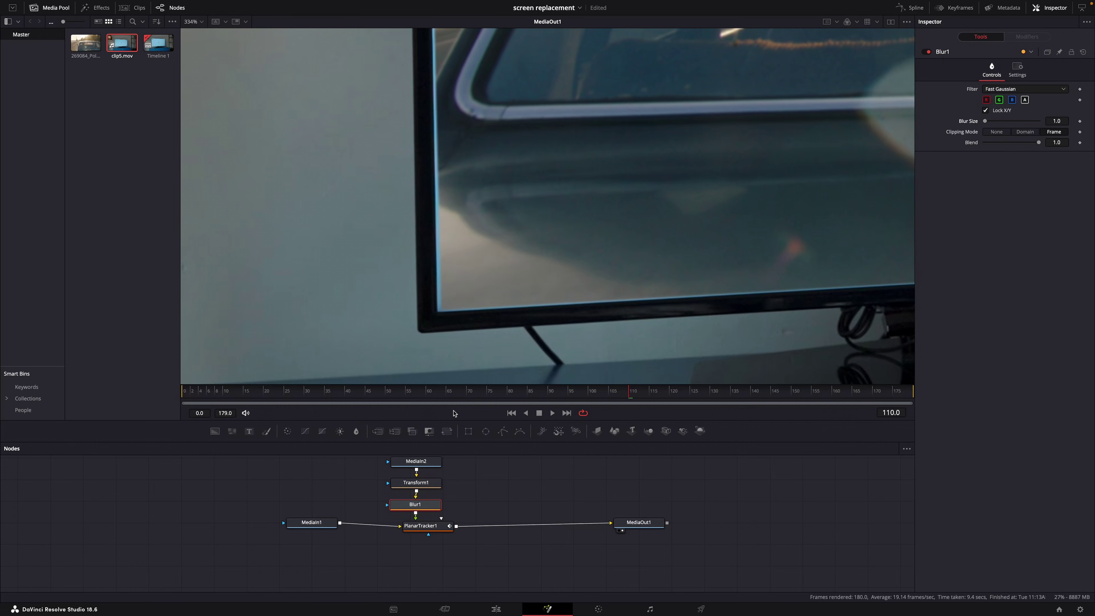
pyautogui.click(420, 525)
pyautogui.moveTo(434, 317); pyautogui.dragTo(433, 317)
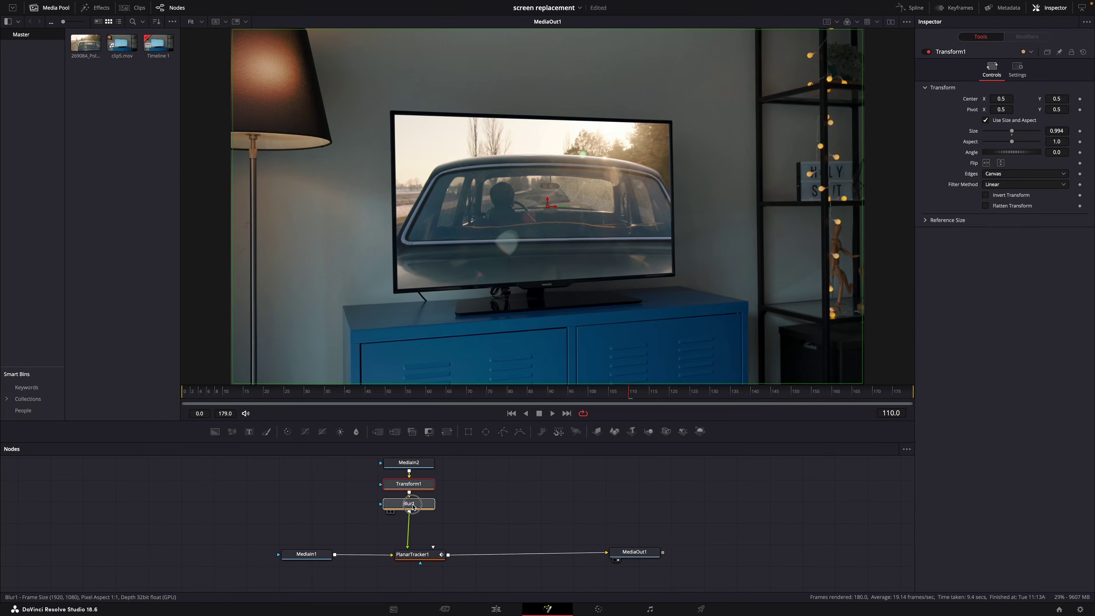
# Insert a Grain node between Blur1 and PlanarTracker1 and slightly lower its power
pyautogui.moveTo(412, 500); pyautogui.dragTo(411, 510)
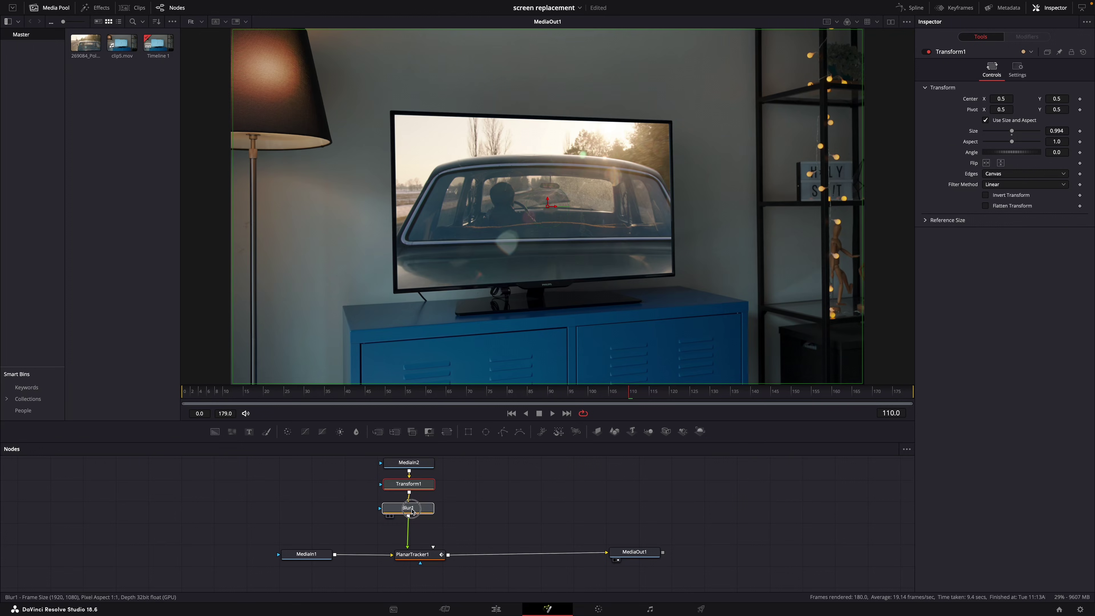
pyautogui.moveTo(413, 511); pyautogui.dragTo(413, 511)
pyautogui.hotkey('shift', 'space')
pyautogui.write('gra')
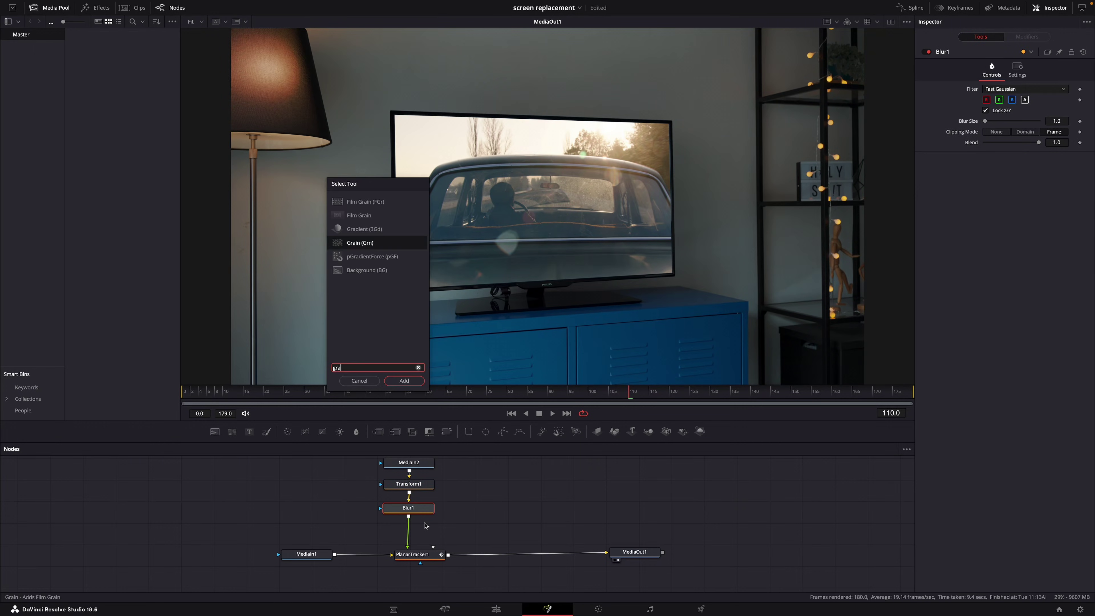
pyautogui.press('Return')
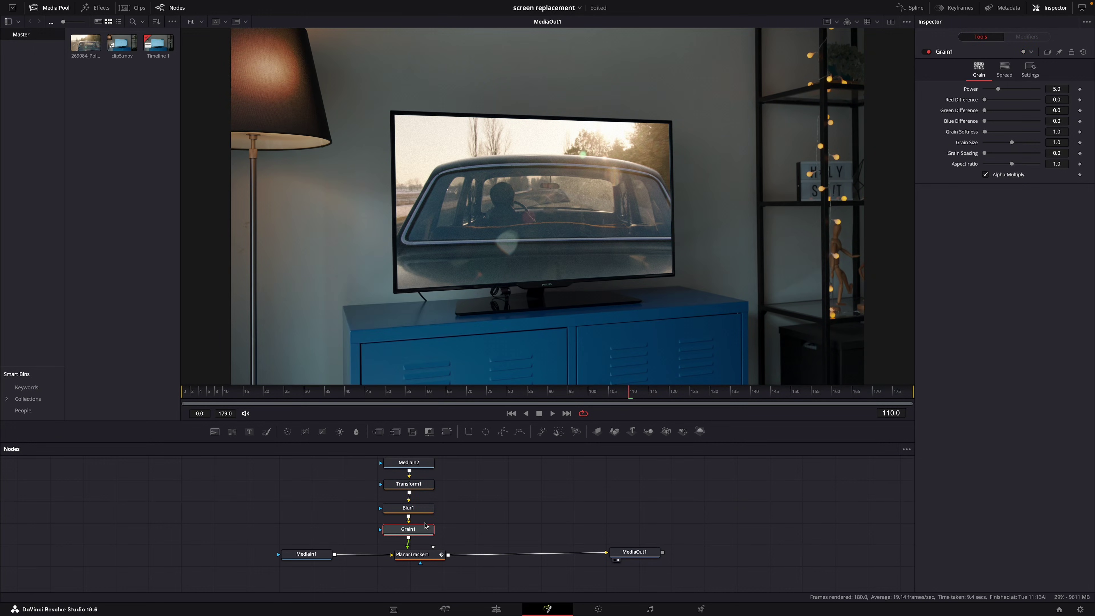
pyautogui.moveTo(998, 89)
pyautogui.mouseDown()
pyautogui.moveTo(1008, 89)
pyautogui.moveTo(983, 89)
pyautogui.moveTo(996, 89)
pyautogui.mouseUp()
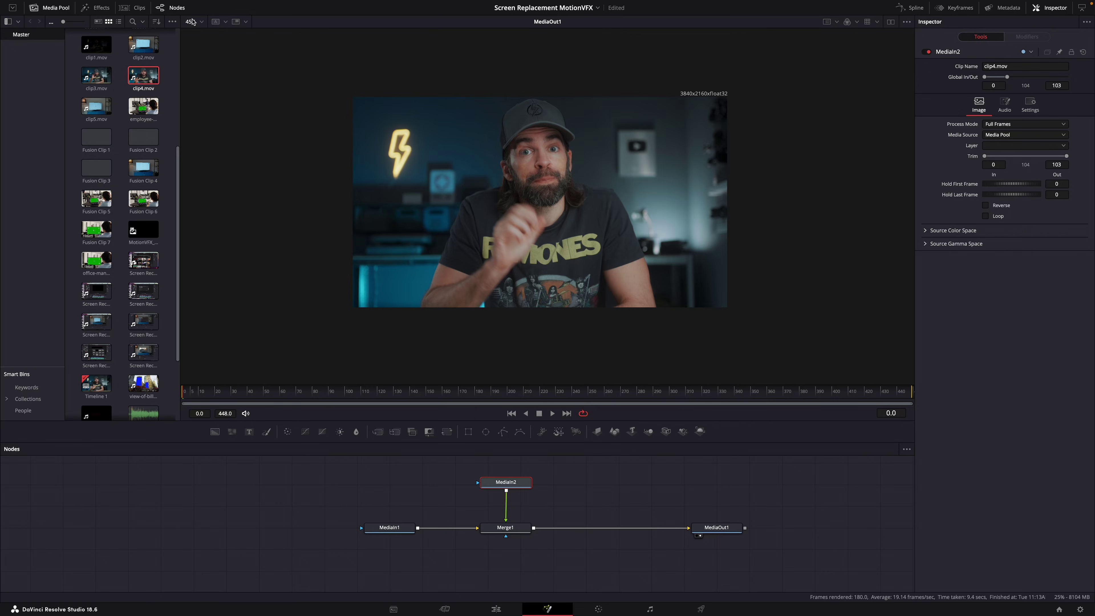
# In the billboard composition, insert a Crop node between MediaIn2 and Merge1
pyautogui.click(201, 22)
pyautogui.click(192, 30)
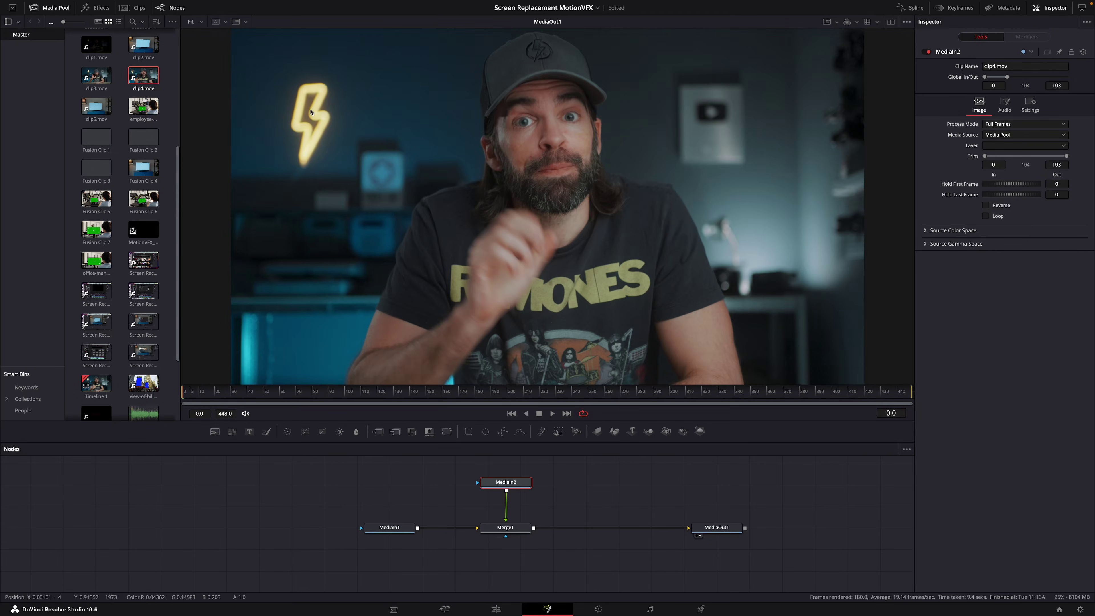
pyautogui.moveTo(513, 483); pyautogui.dragTo(513, 476)
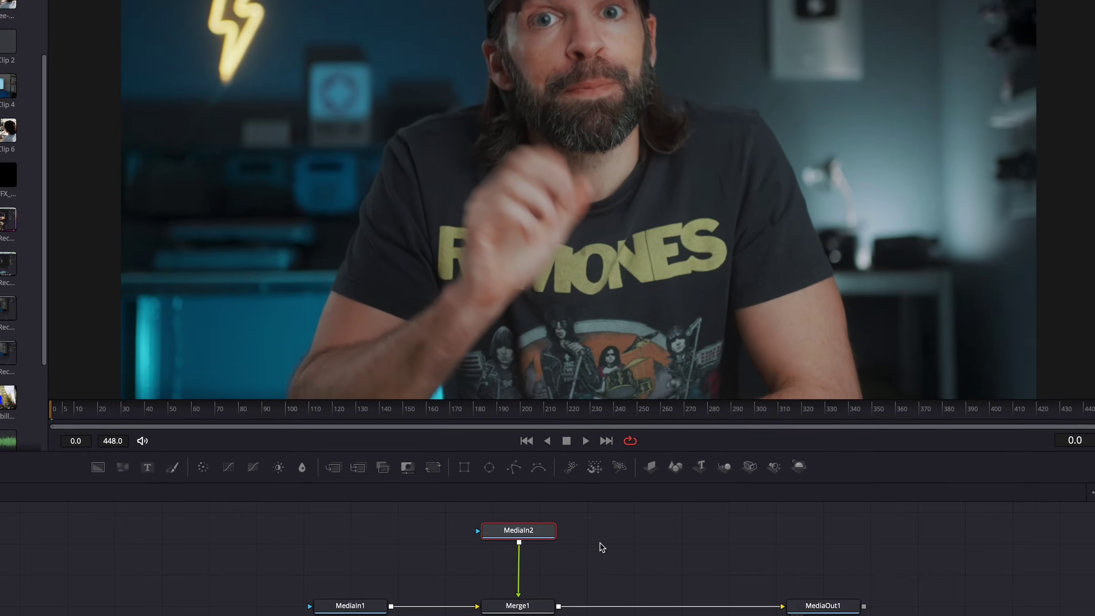
pyautogui.hotkey('shift', 'space')
pyautogui.write('crop')
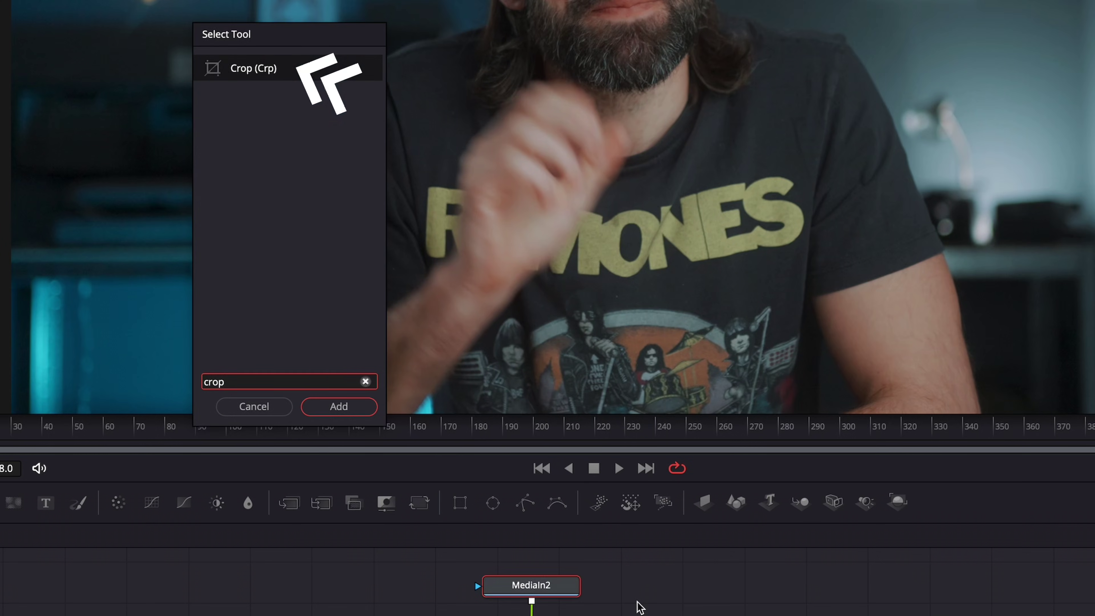
pyautogui.press('Return')
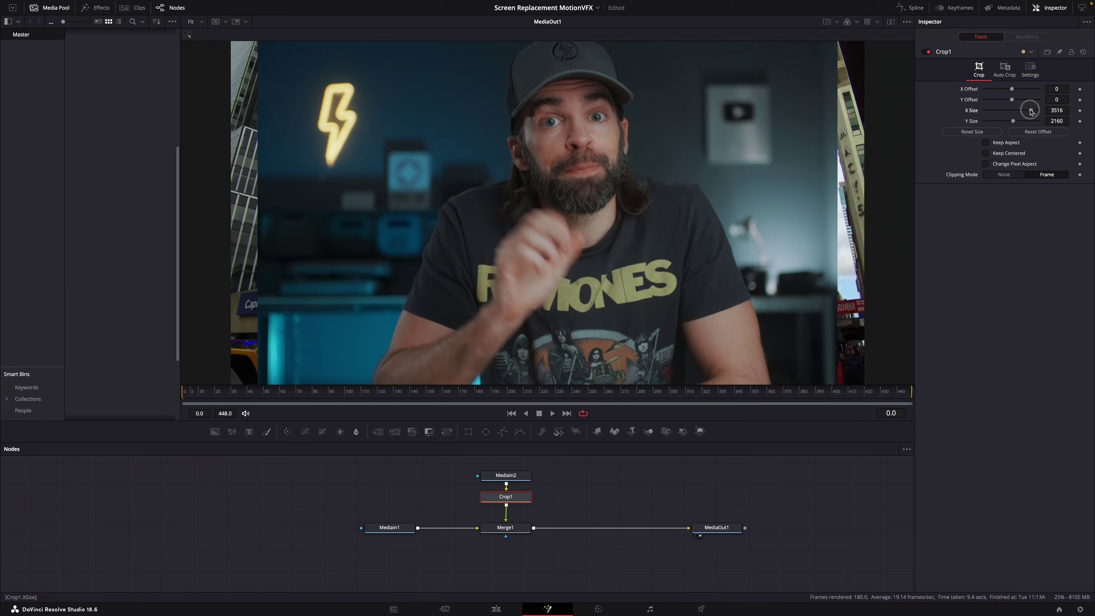
# Narrow Crop1's X size toward a portrait format and keep the crop centered
pyautogui.moveTo(1024, 111); pyautogui.dragTo(1014, 112)
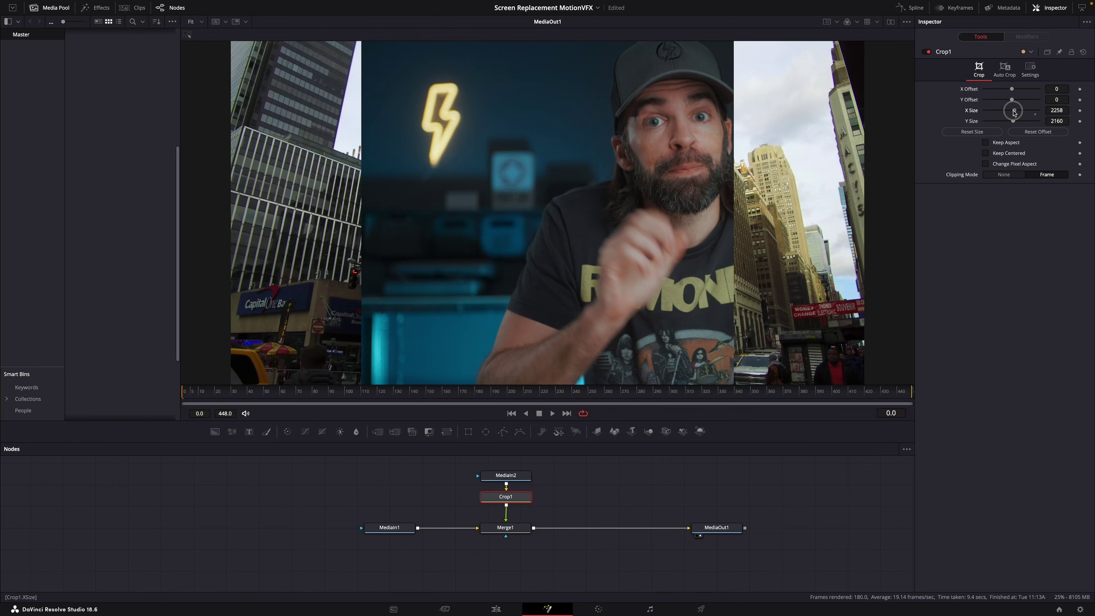
pyautogui.click(986, 153)
pyautogui.moveTo(1014, 111); pyautogui.dragTo(1006, 111)
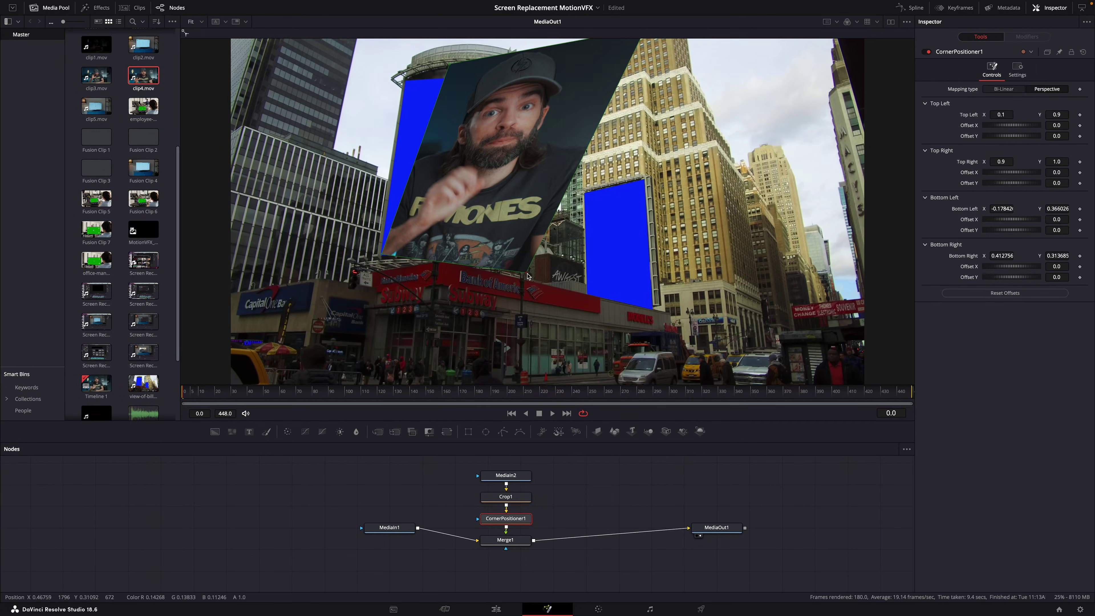
# Move CornerPositioner1's bottom-right corner toward the lower-right corner of the larger blue billboard
pyautogui.moveTo(527, 276); pyautogui.dragTo(499, 273)
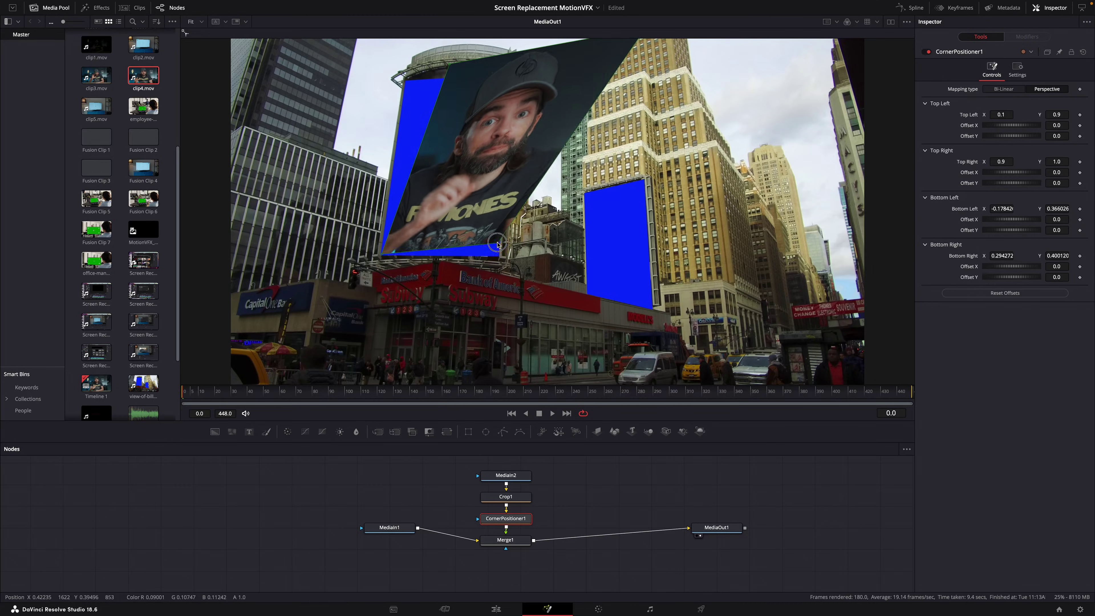
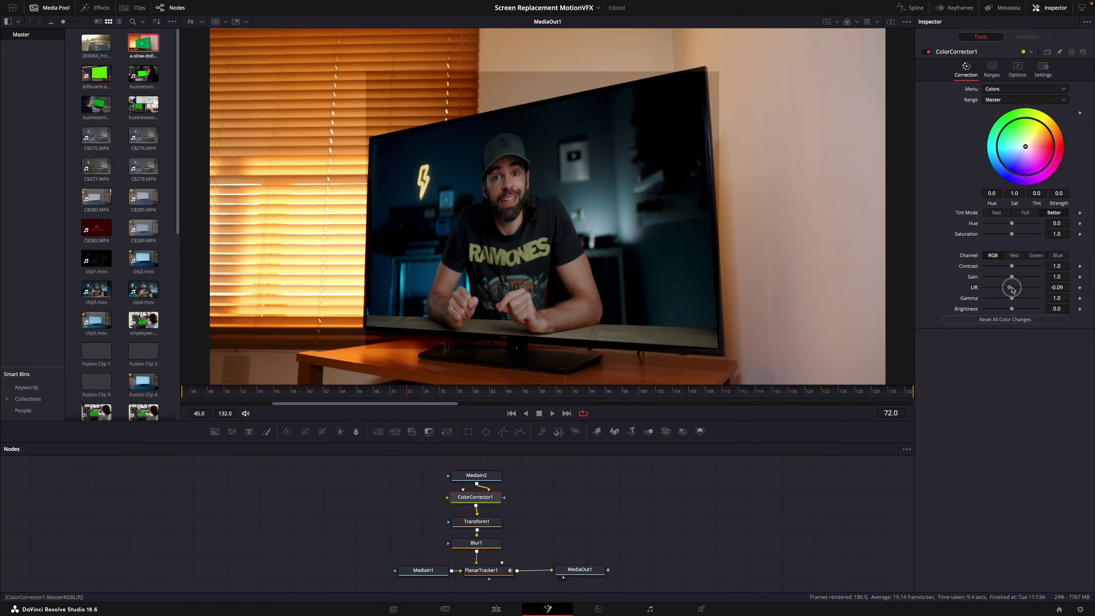
# In the TV composition with the window blinds, adjust ColorCorrector1's lift on the inserted clip
pyautogui.moveTo(1013, 286)
pyautogui.mouseDown()
pyautogui.moveTo(1030, 287)
pyautogui.moveTo(1013, 284)
pyautogui.moveTo(1009, 267)
pyautogui.moveTo(1024, 267)
pyautogui.moveTo(990, 267)
pyautogui.moveTo(1016, 268)
pyautogui.moveTo(1003, 268)
pyautogui.mouseUp()
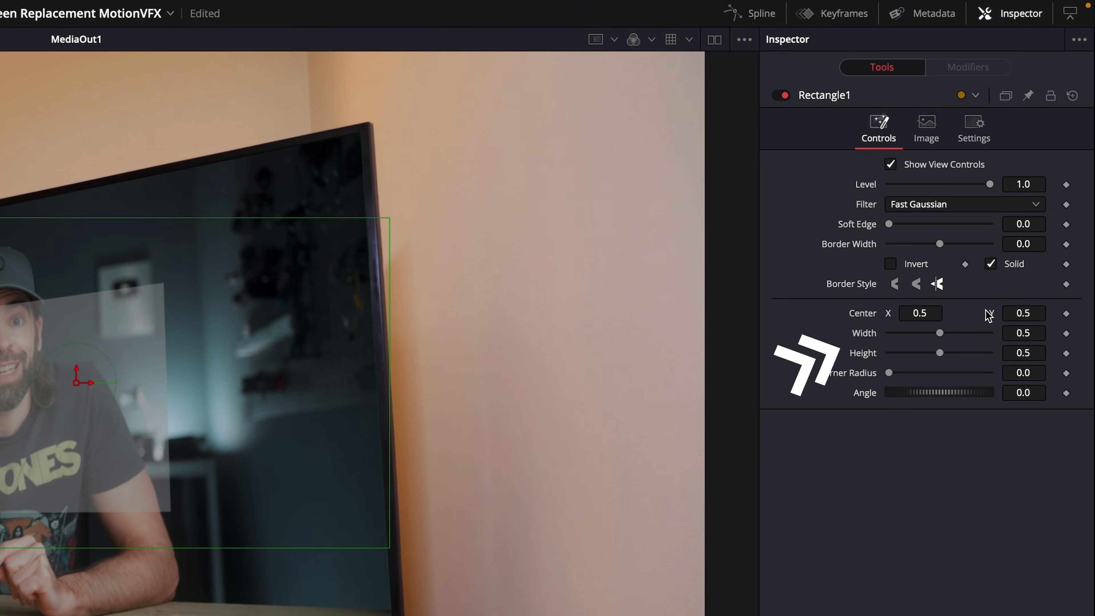
# Set the Rectangle1 mask's width to 1 to cover the inserted clip and adjust ColorCorrector1's contrast
pyautogui.write('1')
pyautogui.press('Tab')
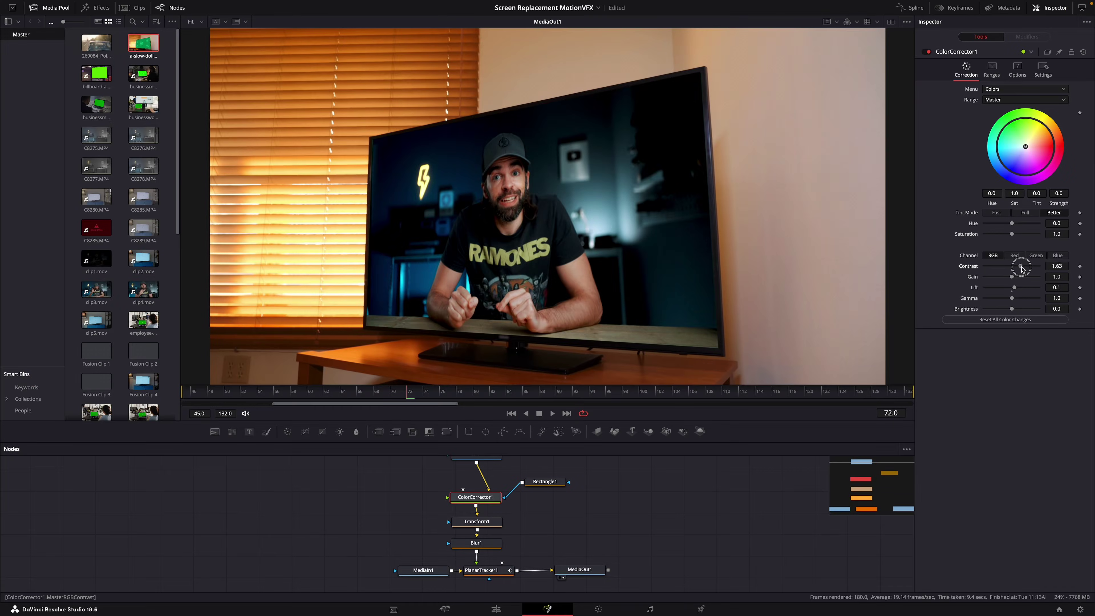
pyautogui.moveTo(1011, 266)
pyautogui.mouseDown()
pyautogui.moveTo(989, 267)
pyautogui.moveTo(1000, 267)
pyautogui.mouseUp()
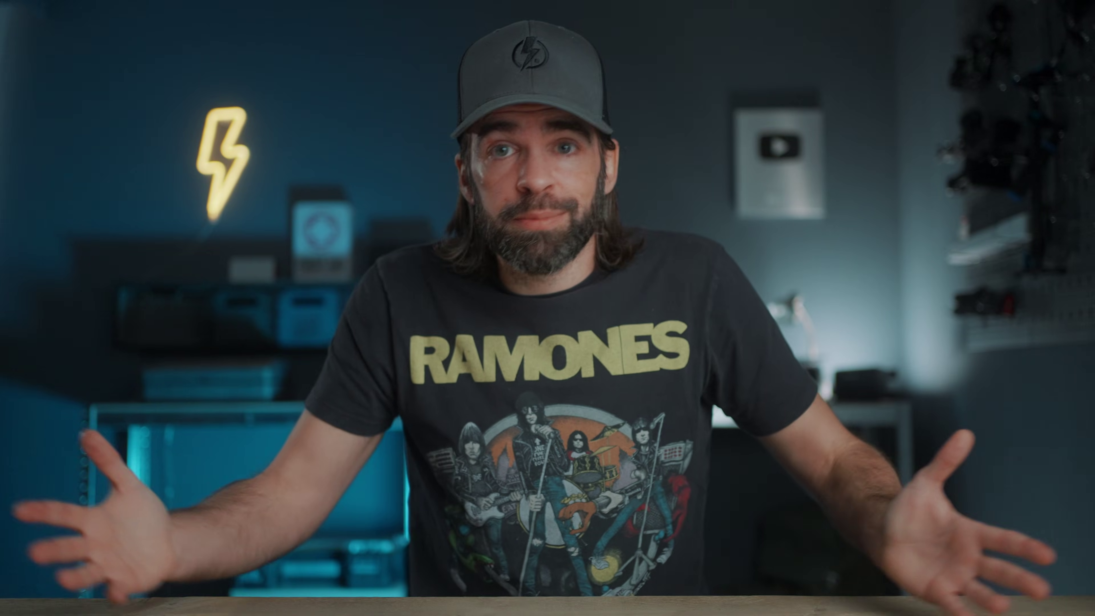